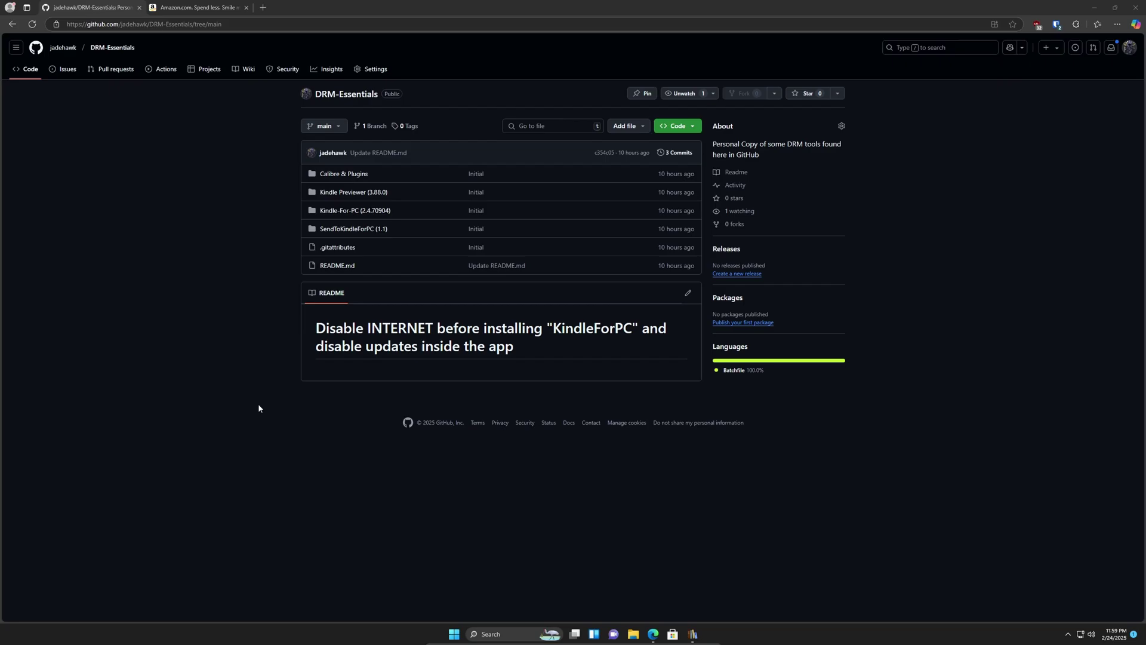
Browse to Calibre & Plugins > Plugins > DeDRM (10.0.9) and download DeDRM_plugin.zip as a raw file.
click(335, 192)
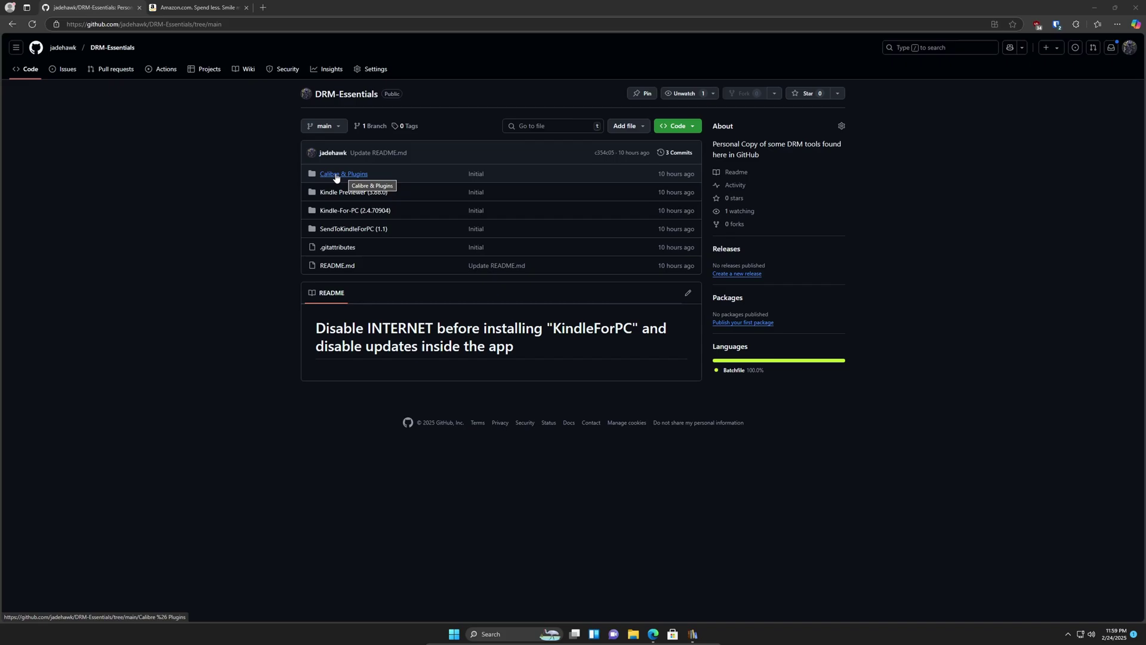
click(339, 176)
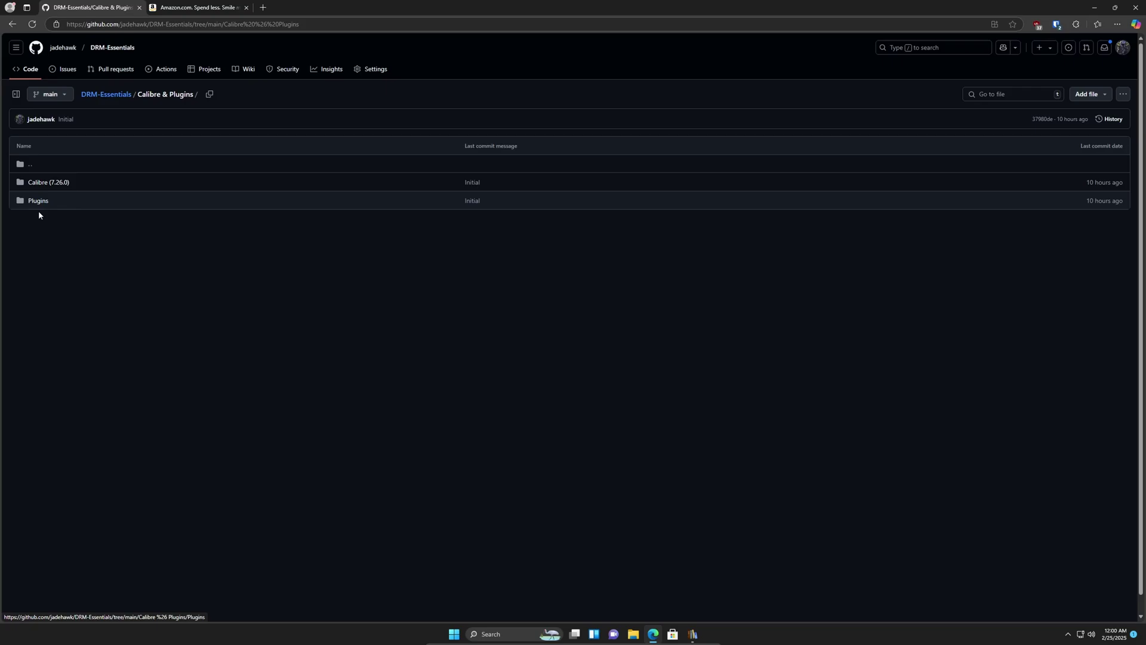
click(38, 202)
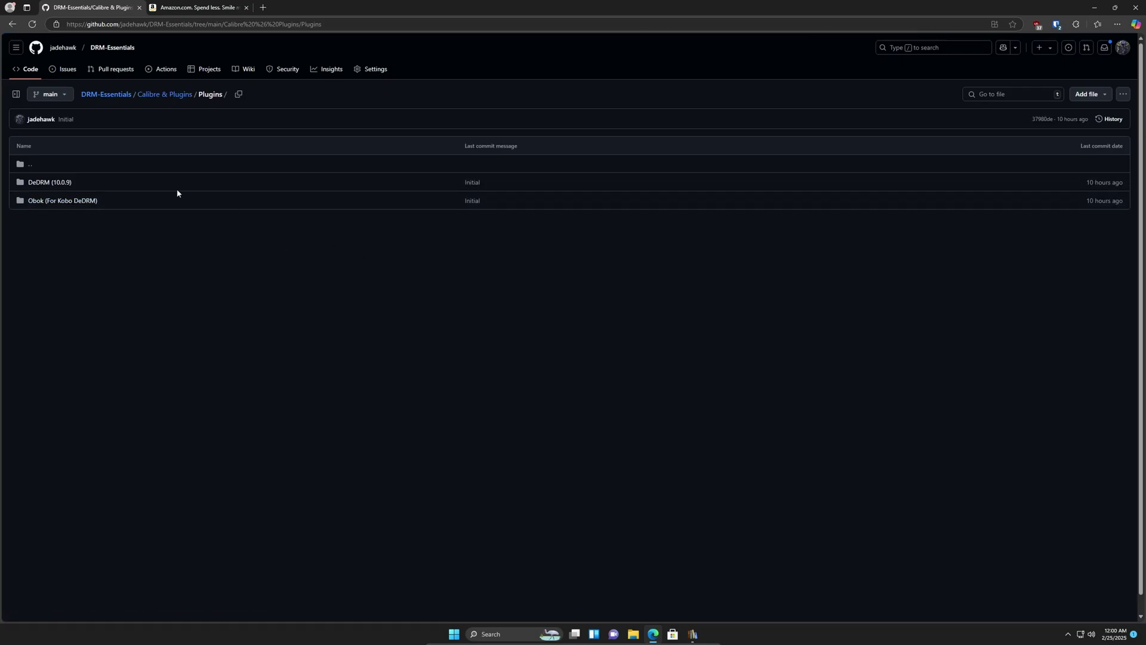
click(52, 183)
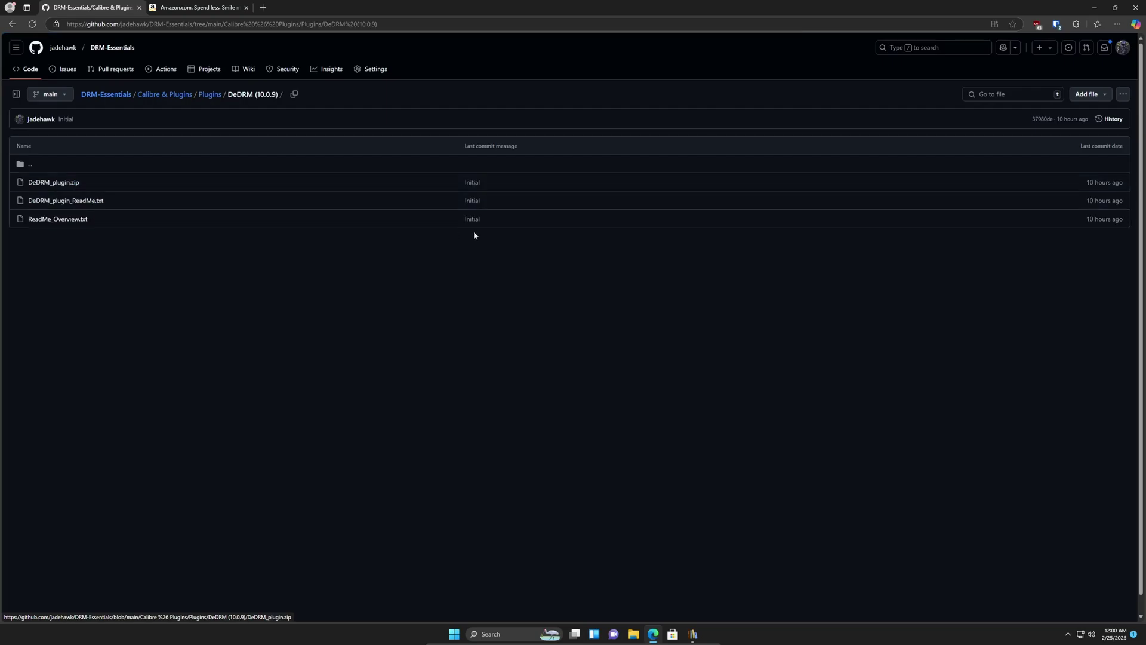
click(53, 183)
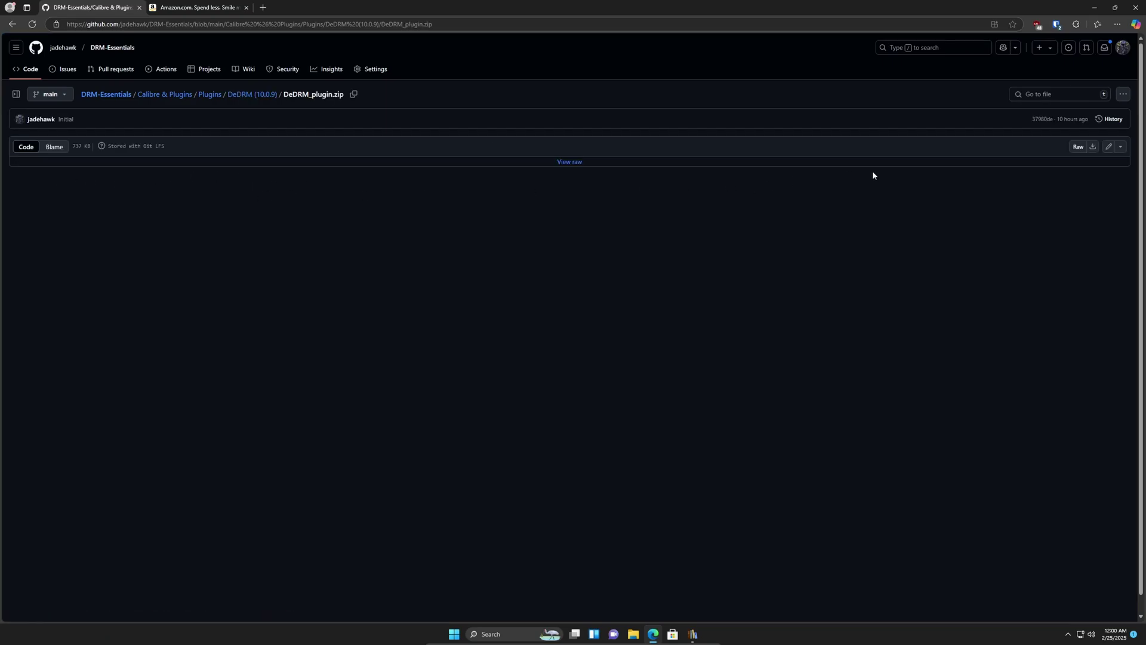
click(1093, 147)
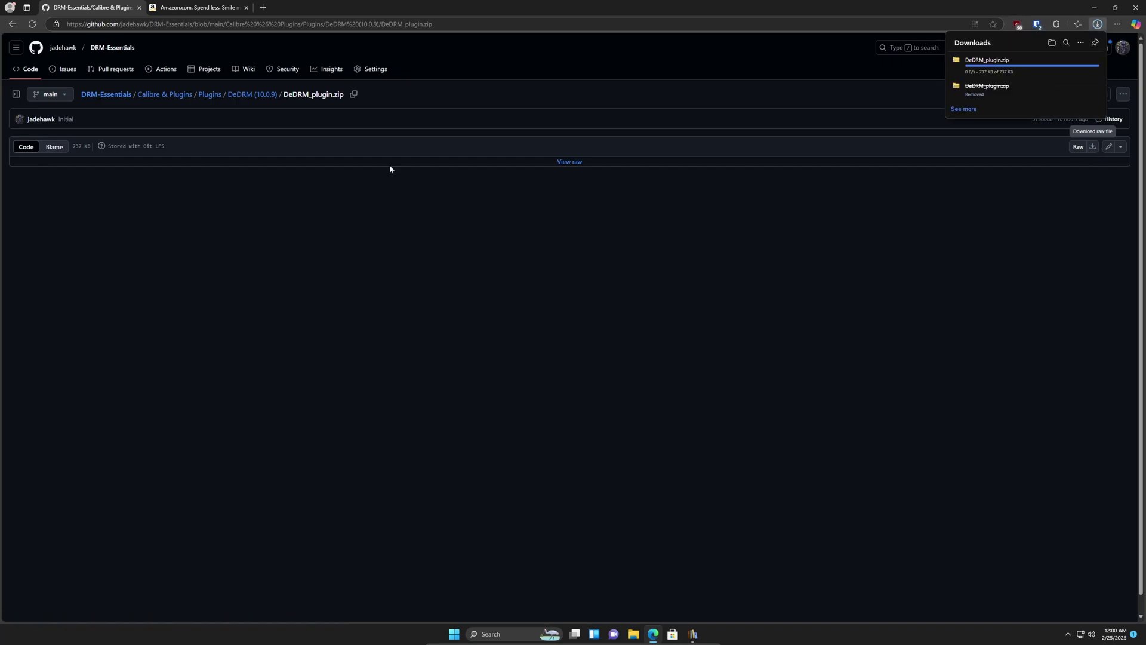
Return to the DRM-Essentials repository home page and briefly view the clone/download options.
click(112, 47)
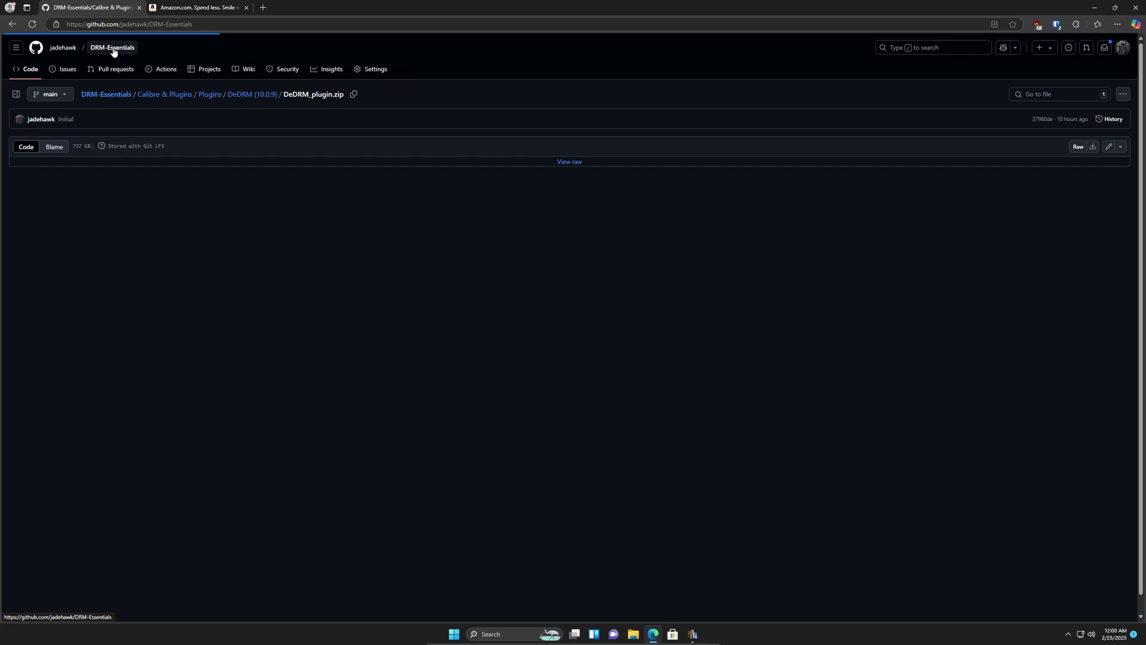
click(677, 126)
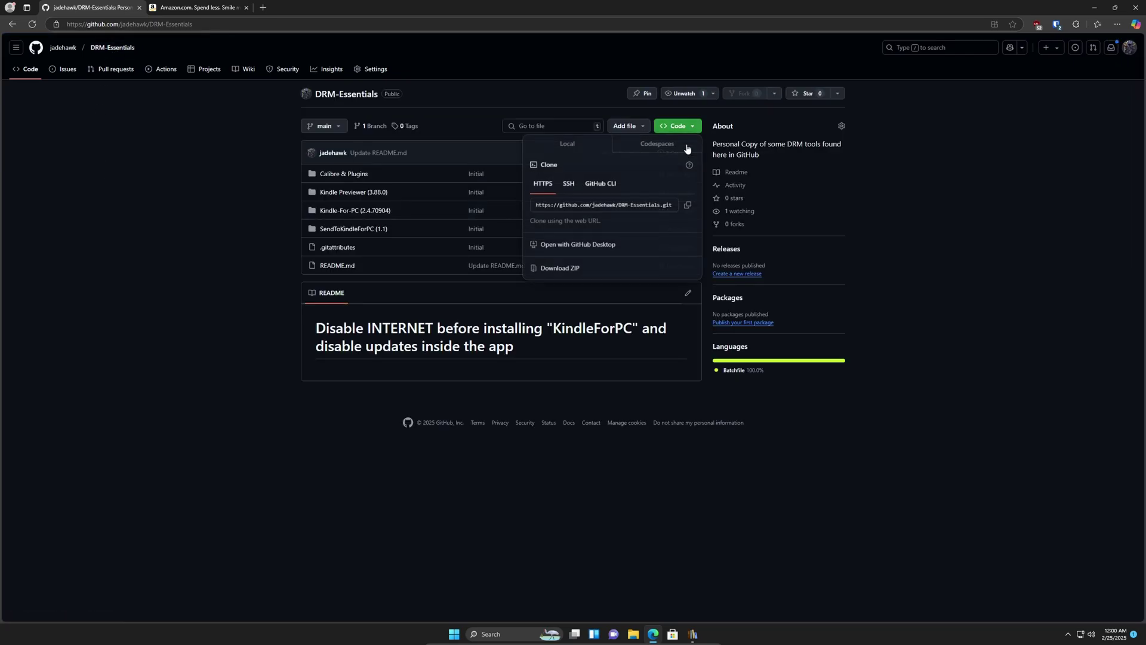
click(209, 220)
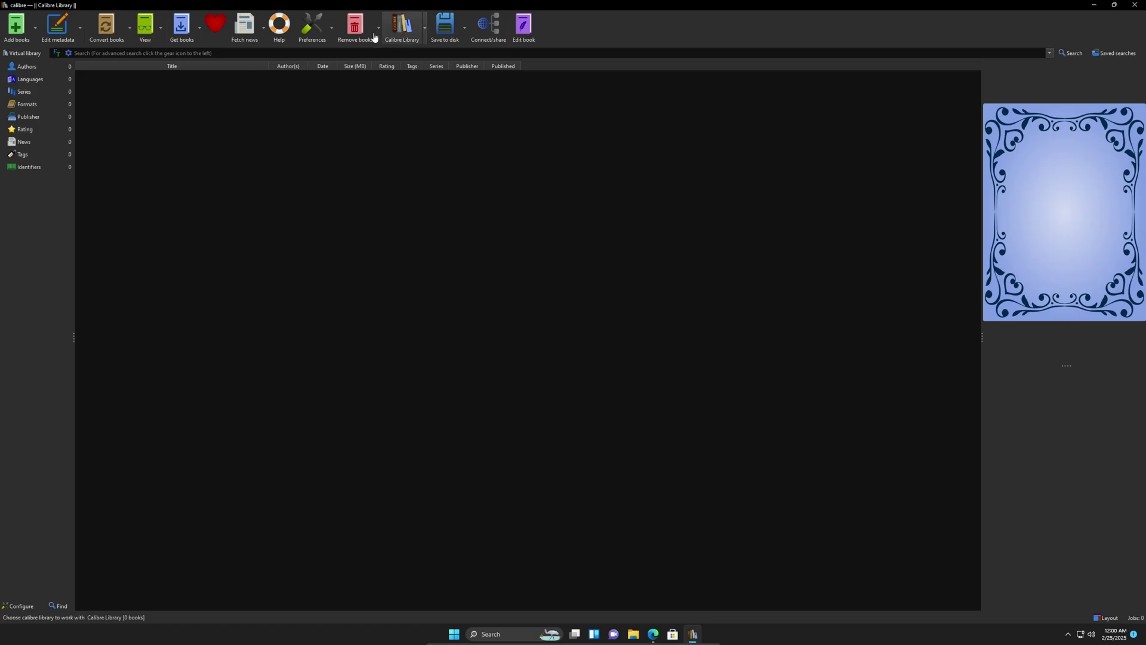
Load Downloads\DeDRM_plugin.zip as a plugin, accept the security warning, and restart calibre.
click(309, 31)
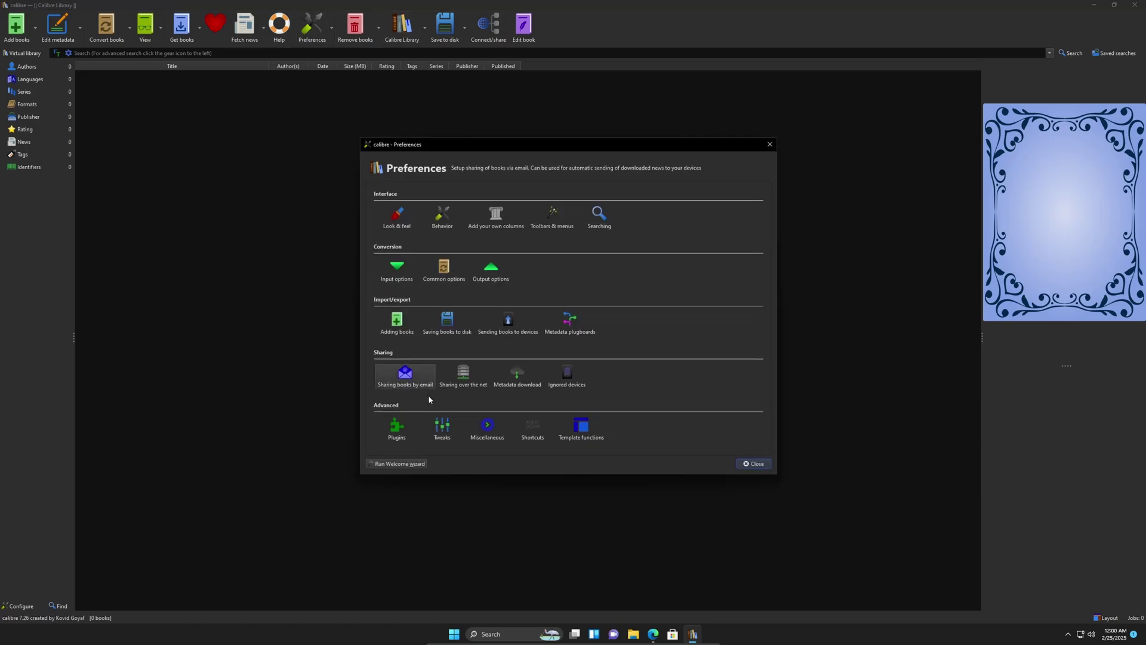
click(396, 429)
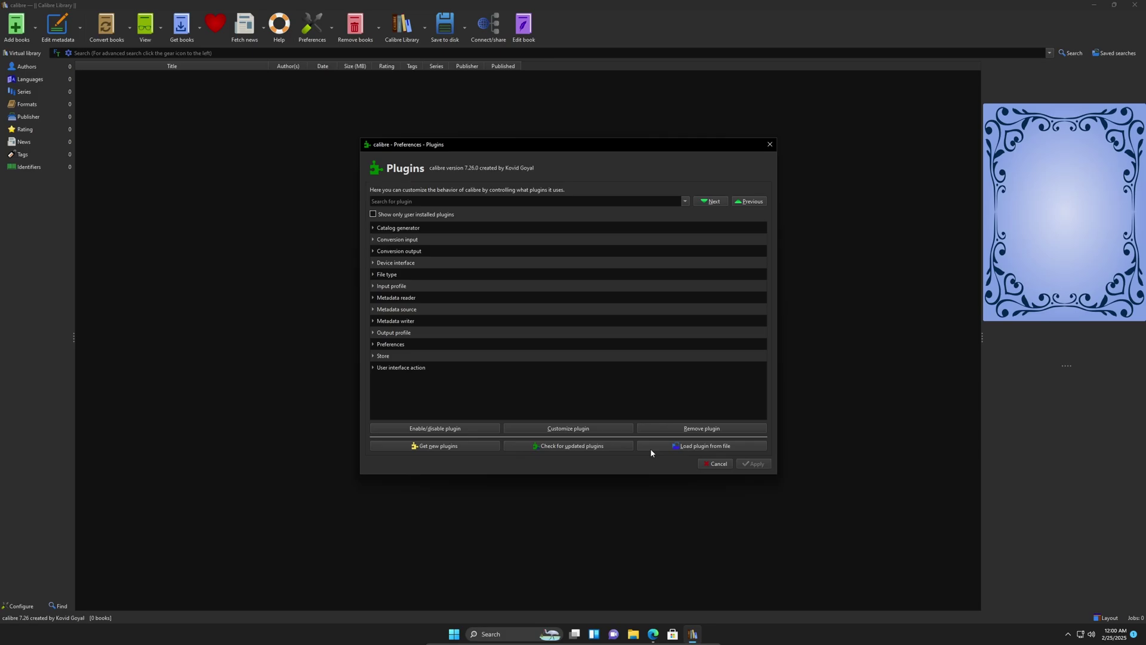
click(702, 447)
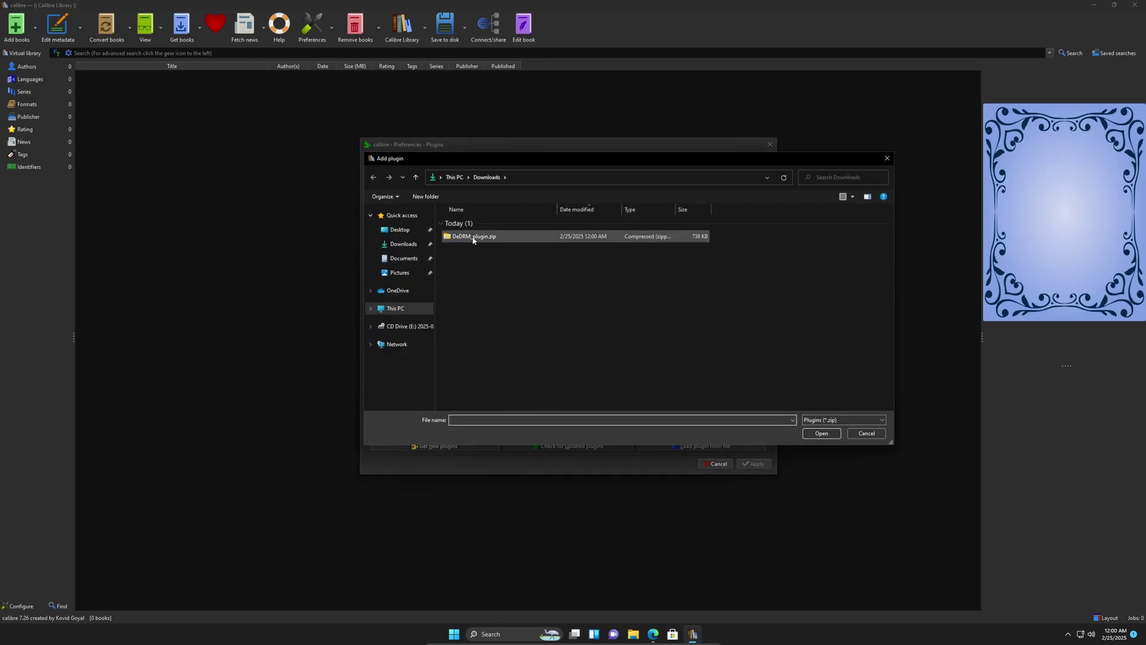
click(514, 238)
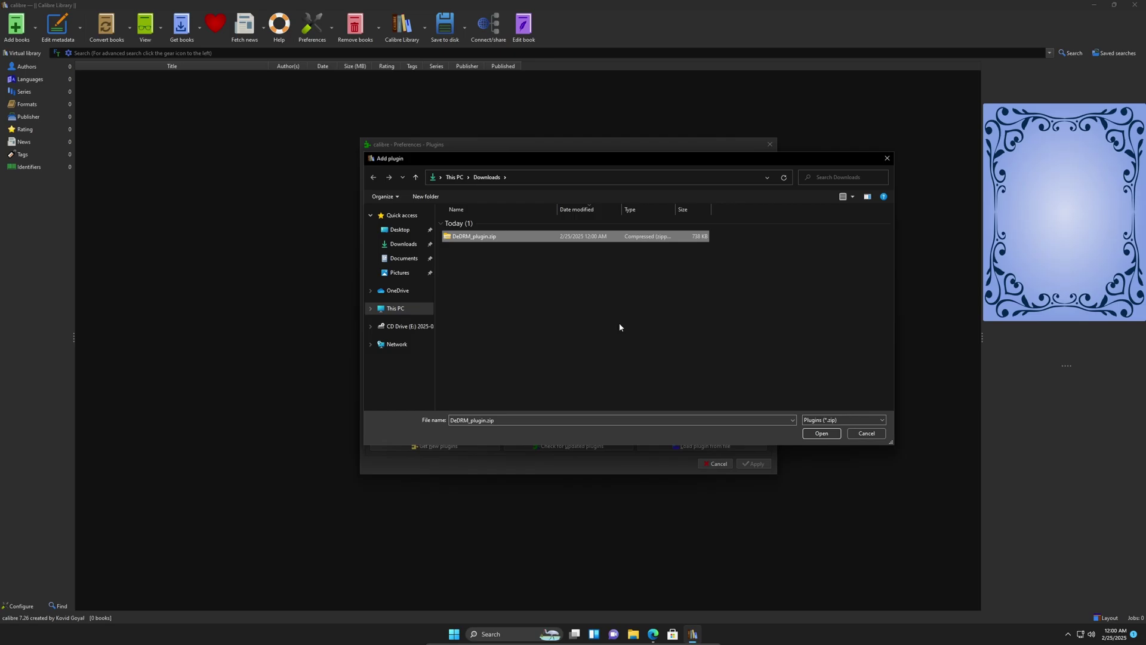
key(Return)
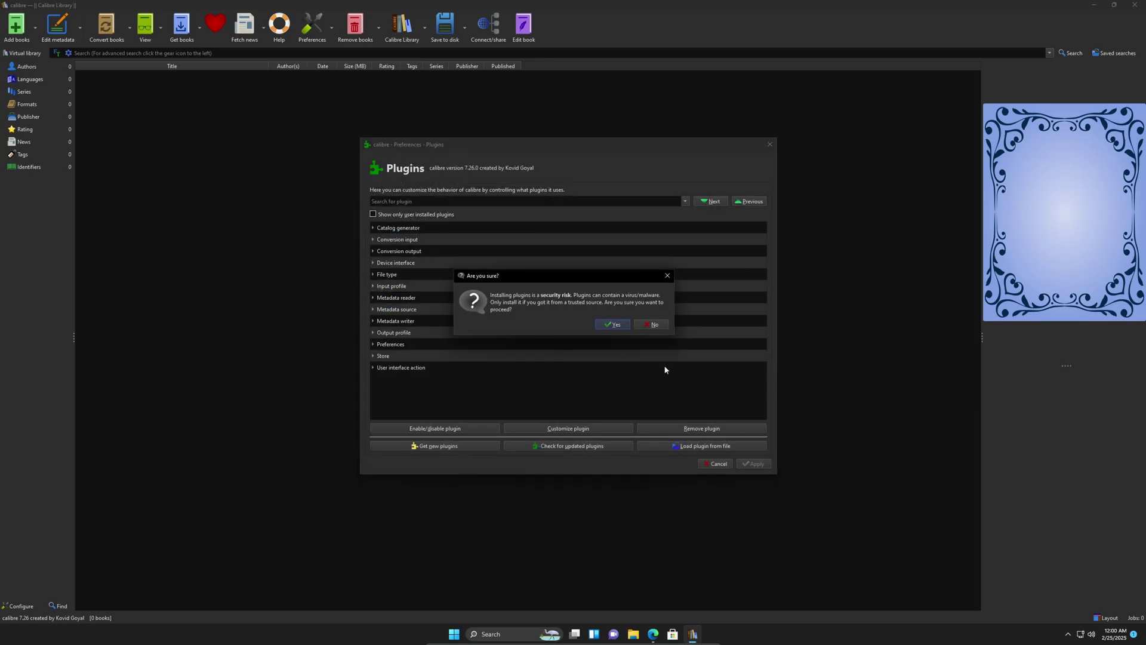
click(615, 330)
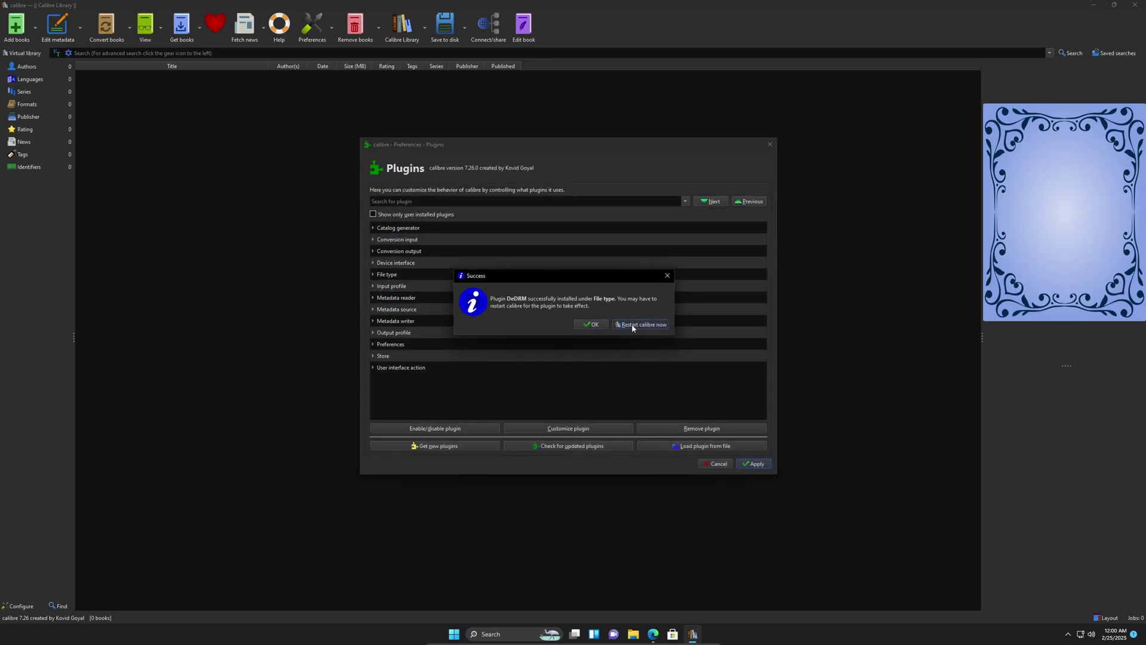
click(631, 326)
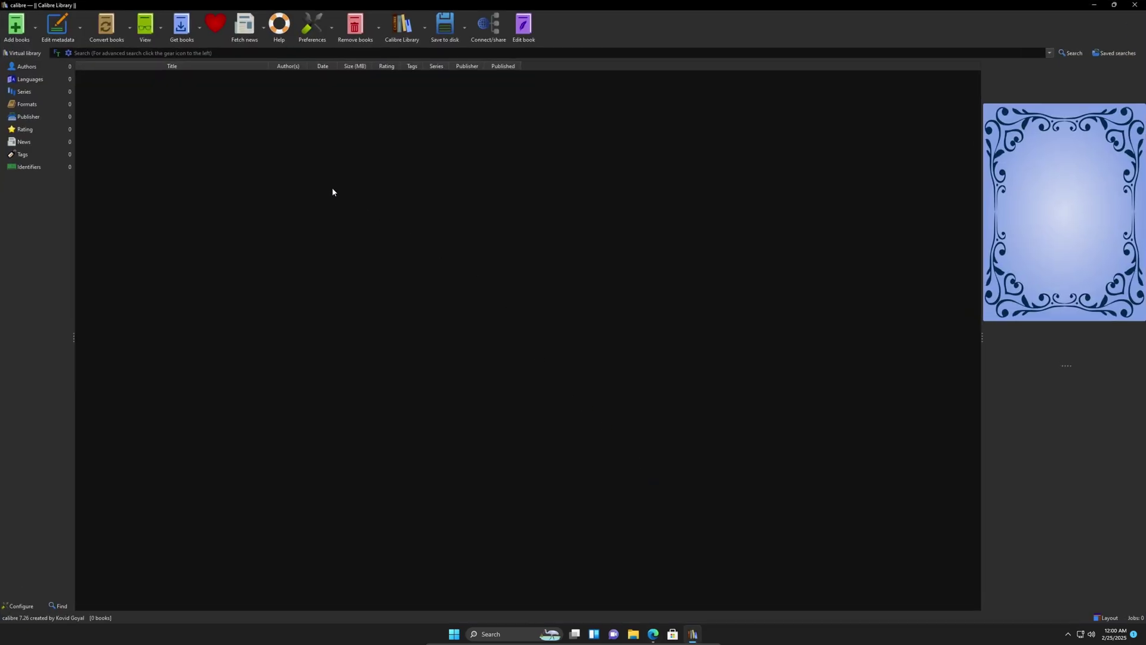
Find the KFX Input plugin among available plugins, showing all install statuses.
click(312, 27)
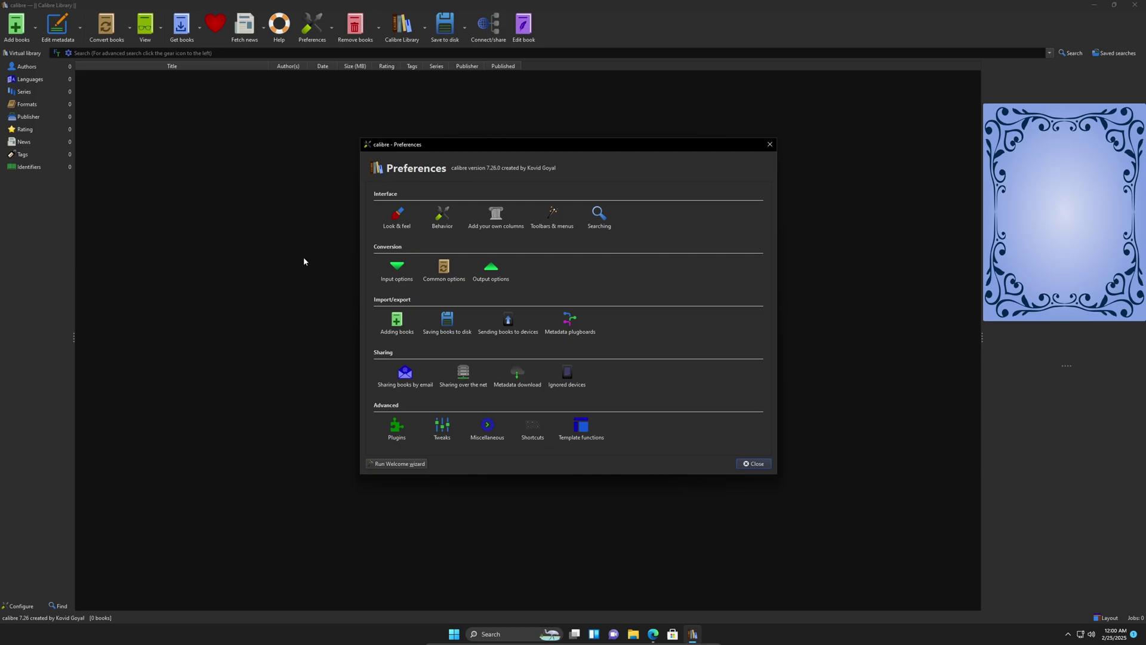
click(395, 426)
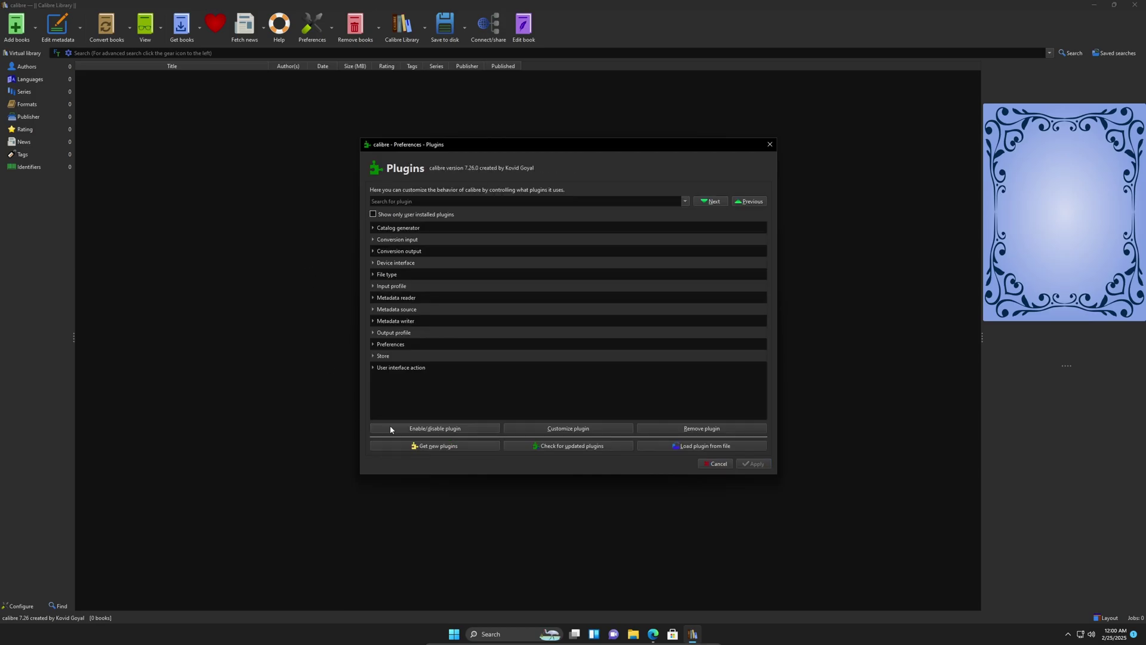
click(436, 448)
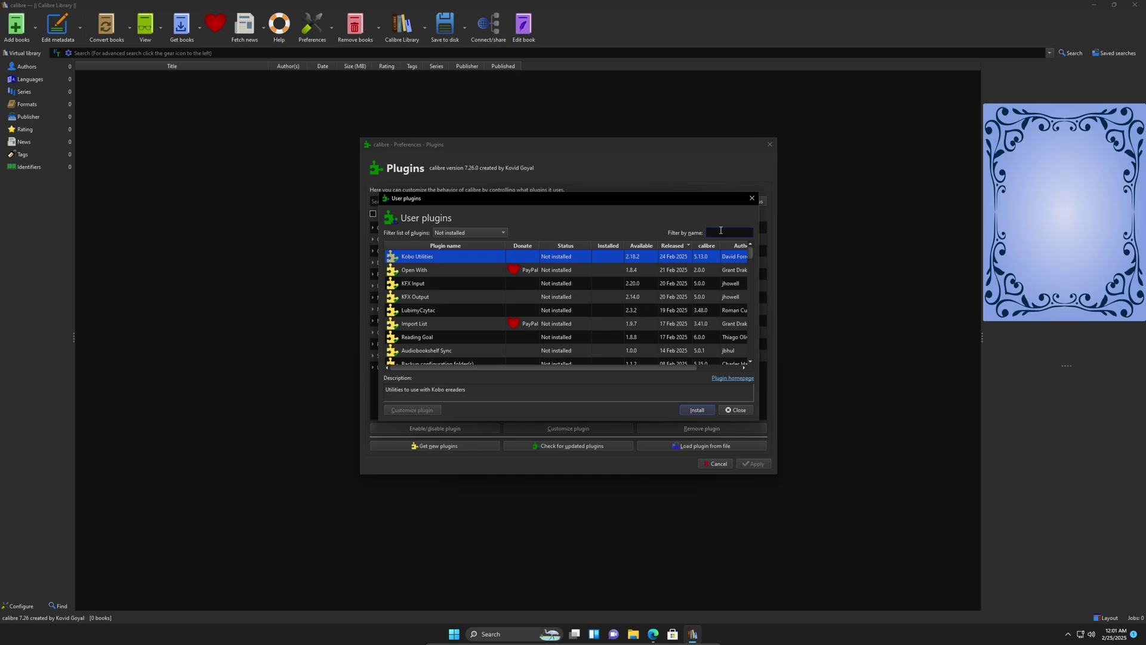
text(kf)
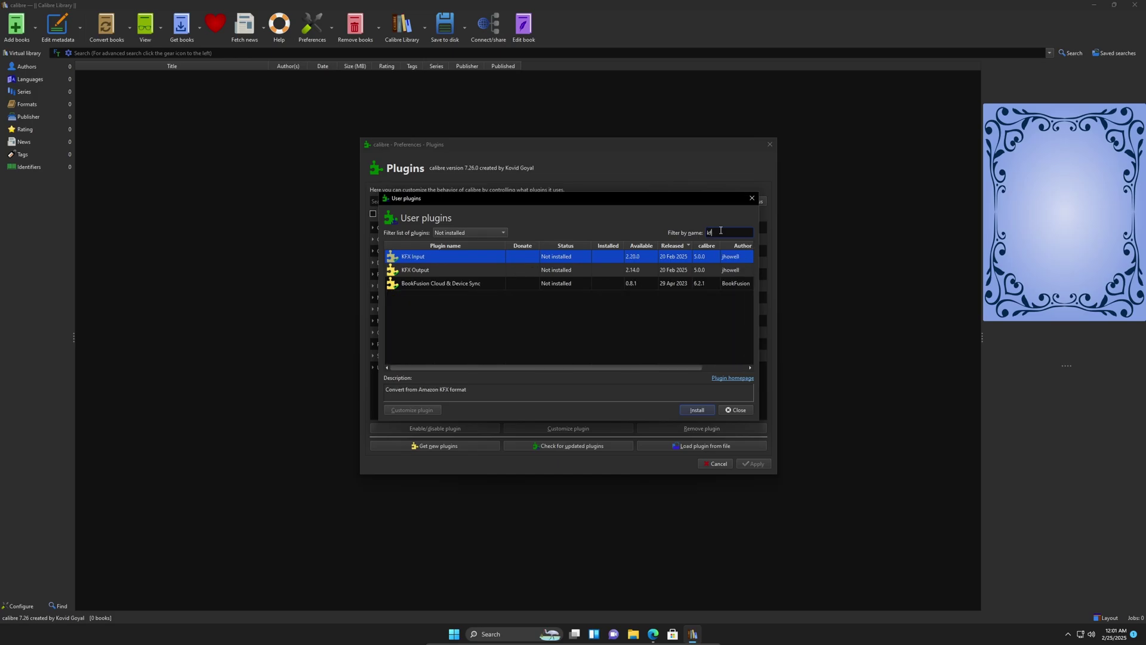
text(k)
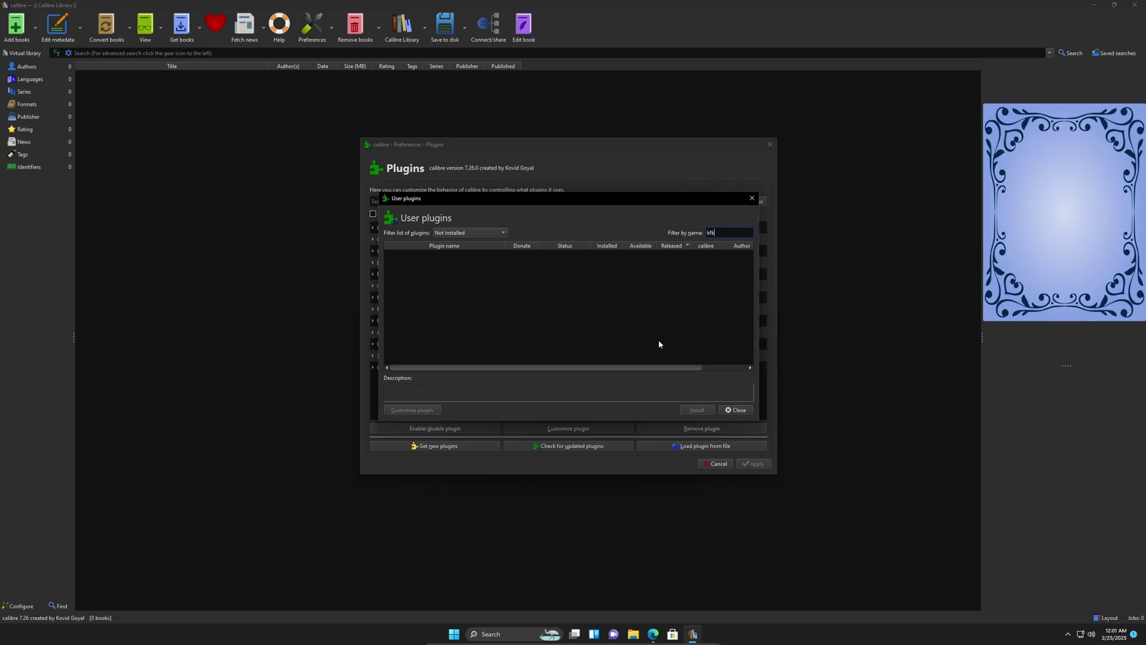
click(483, 234)
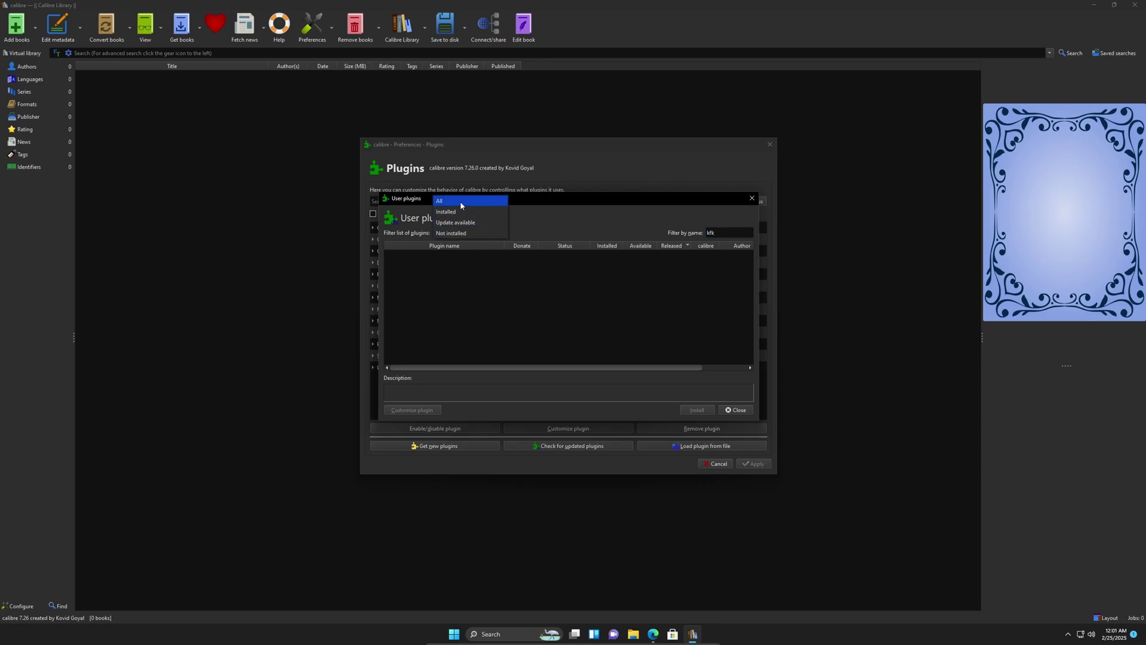
click(471, 201)
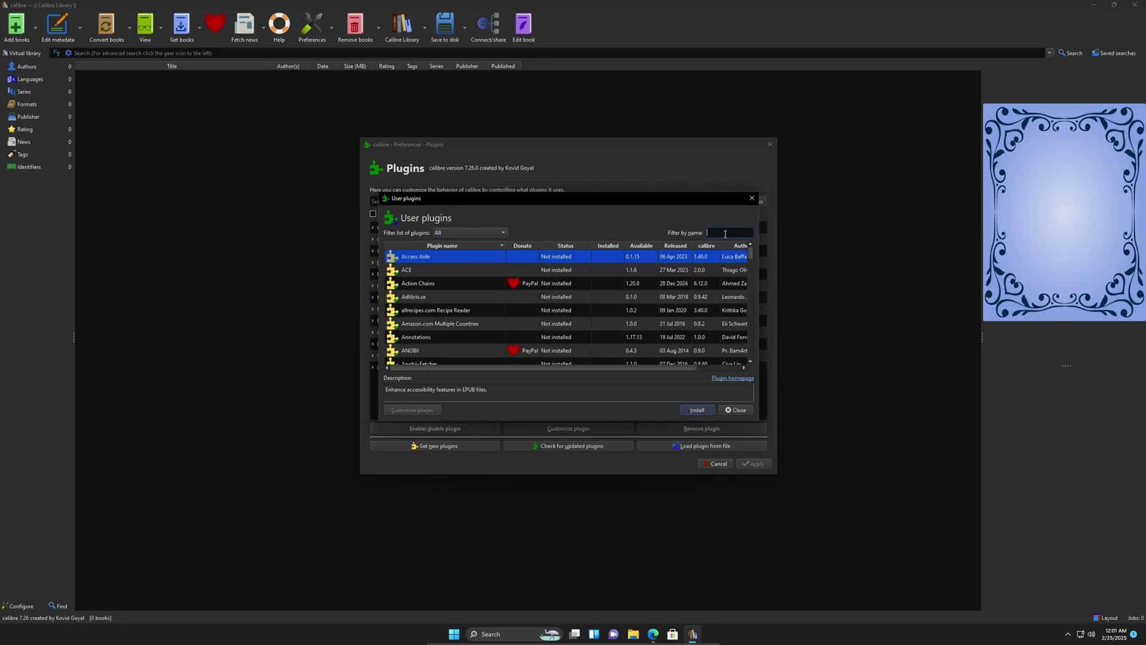
text(kf)
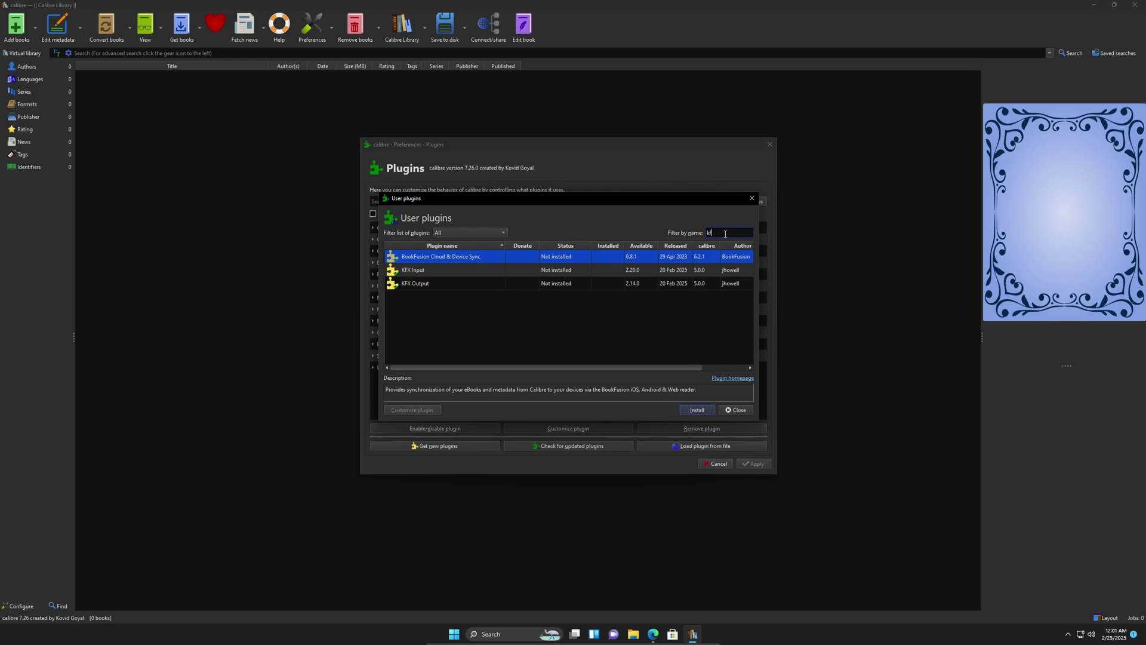
Install KFX Input, accept the security warning, and restart calibre.
click(421, 271)
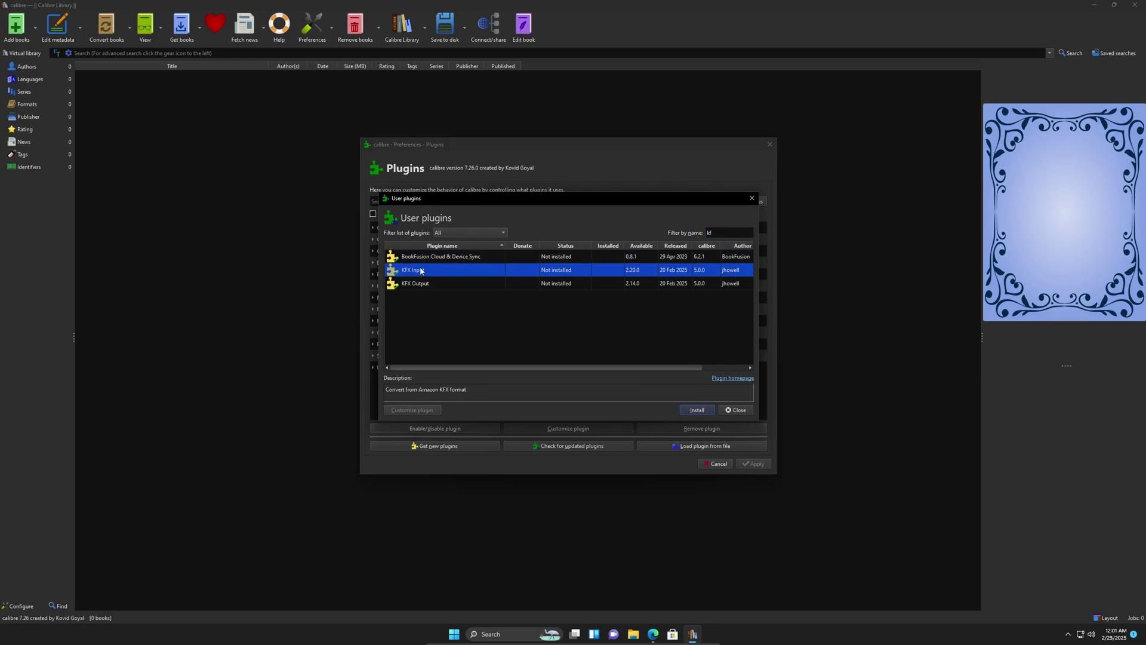
double_click(429, 271)
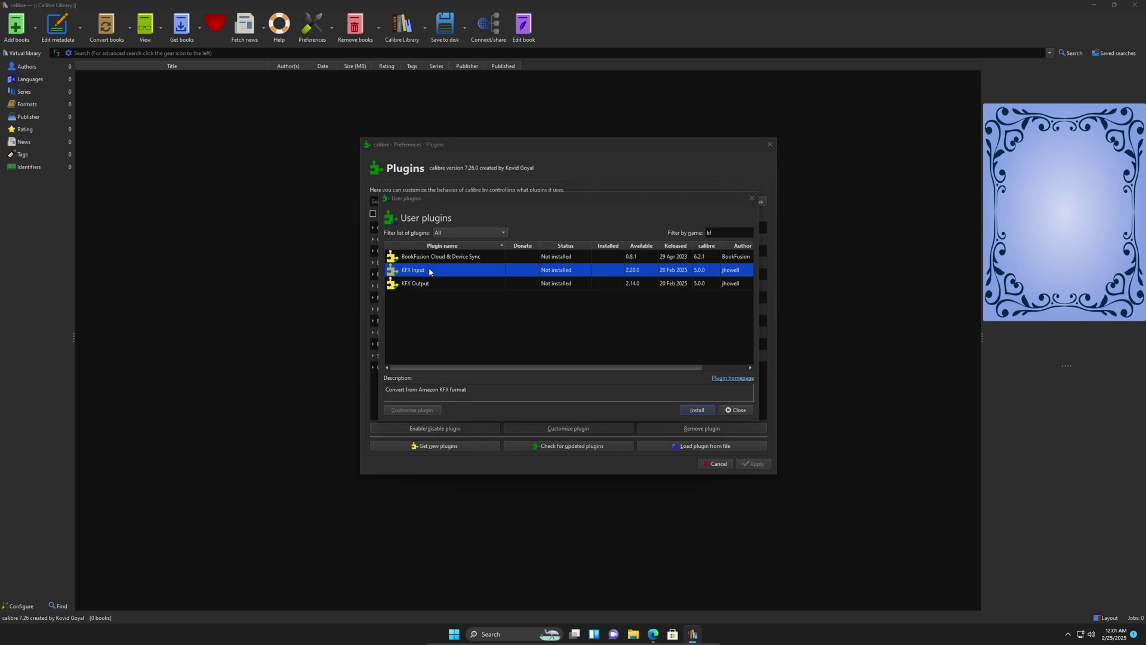
click(613, 325)
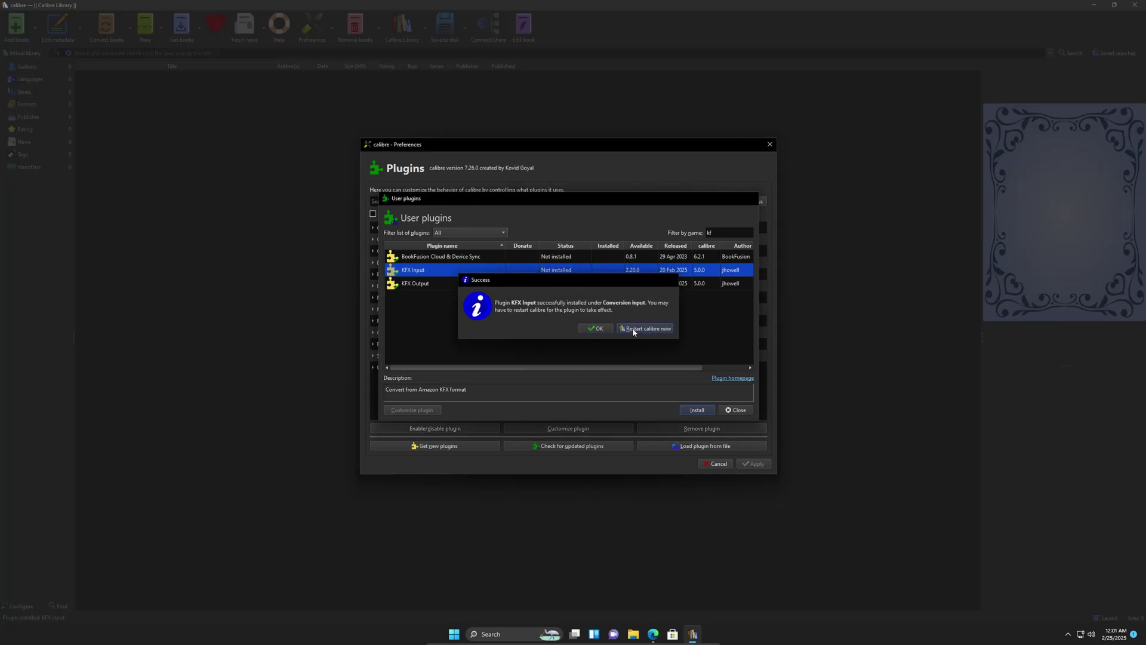
click(633, 329)
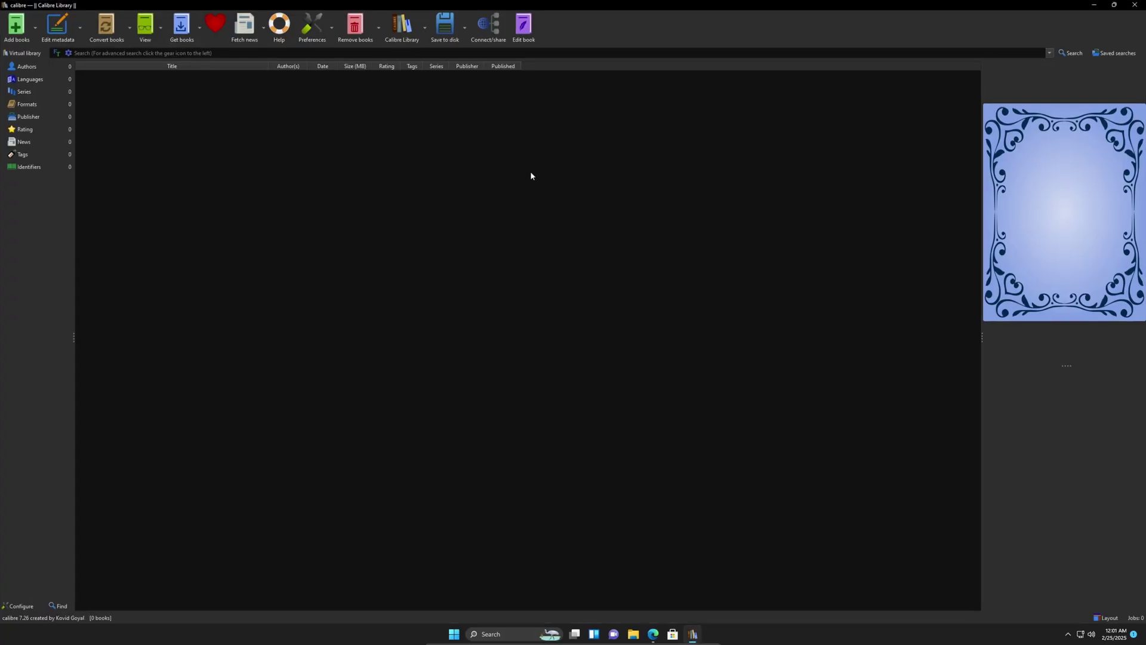
On Amazon, go to Account & Lists > Devices > Kindle and open the 11th Gen PWSE device.
right_click(530, 172)
click(766, 122)
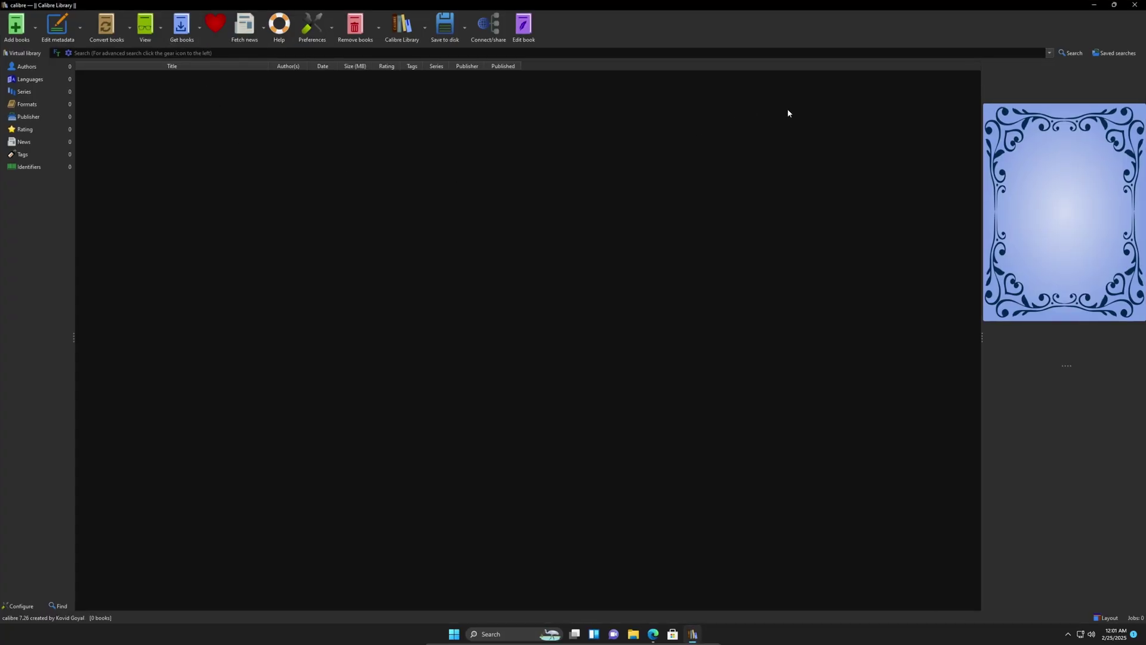
click(1094, 5)
click(197, 7)
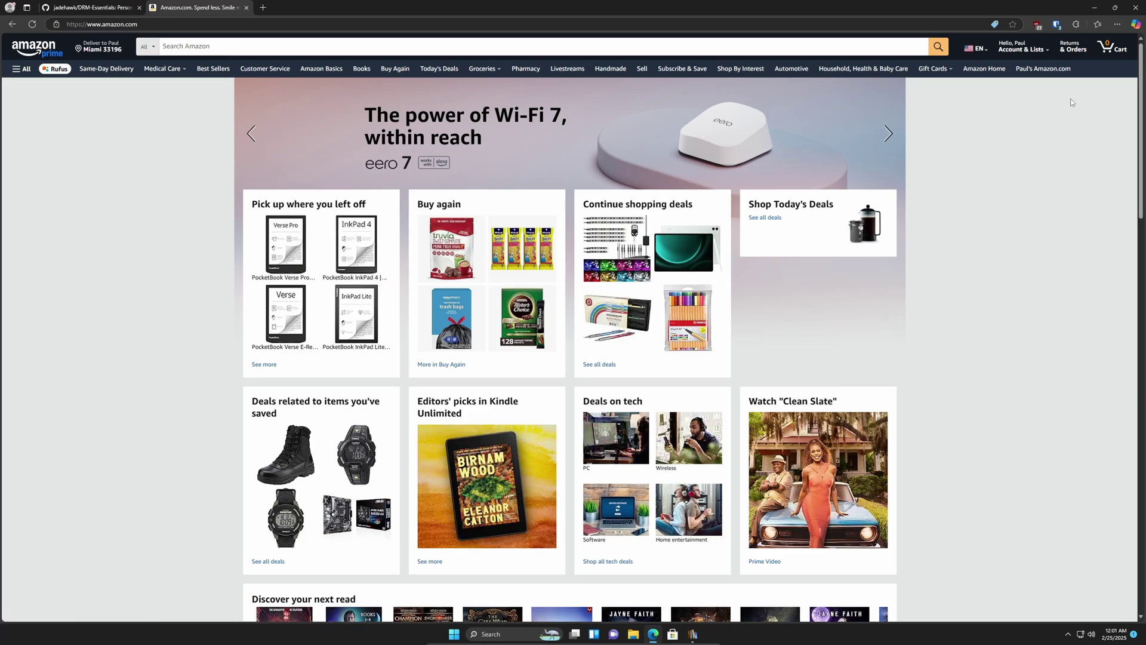
click(1024, 52)
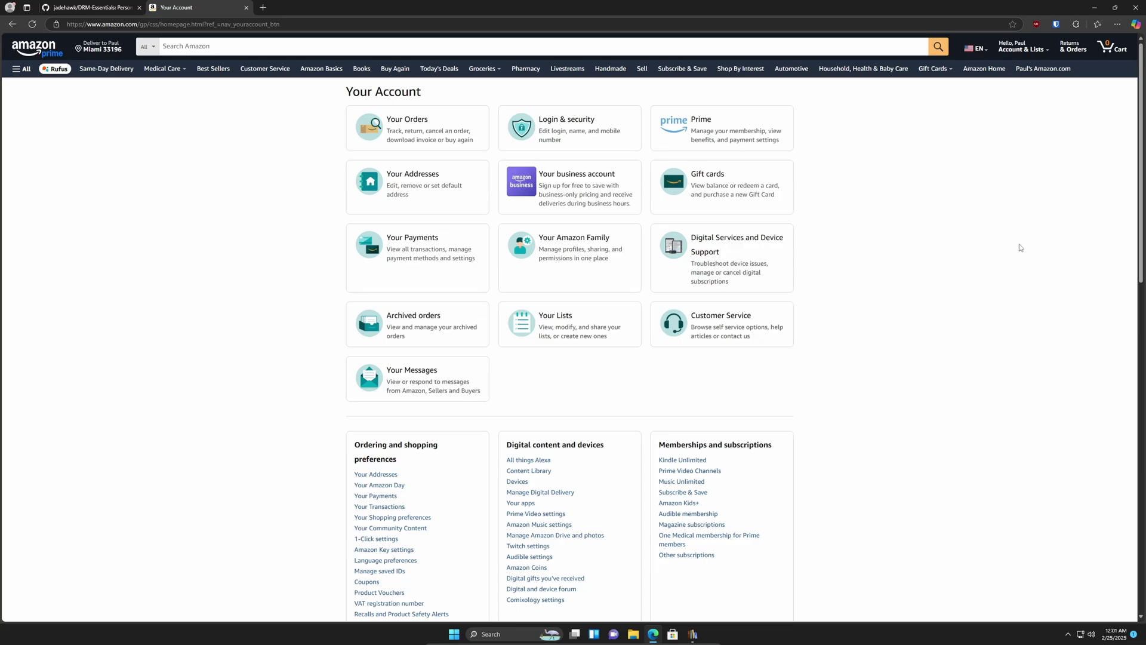
mouse_move(1023, 52)
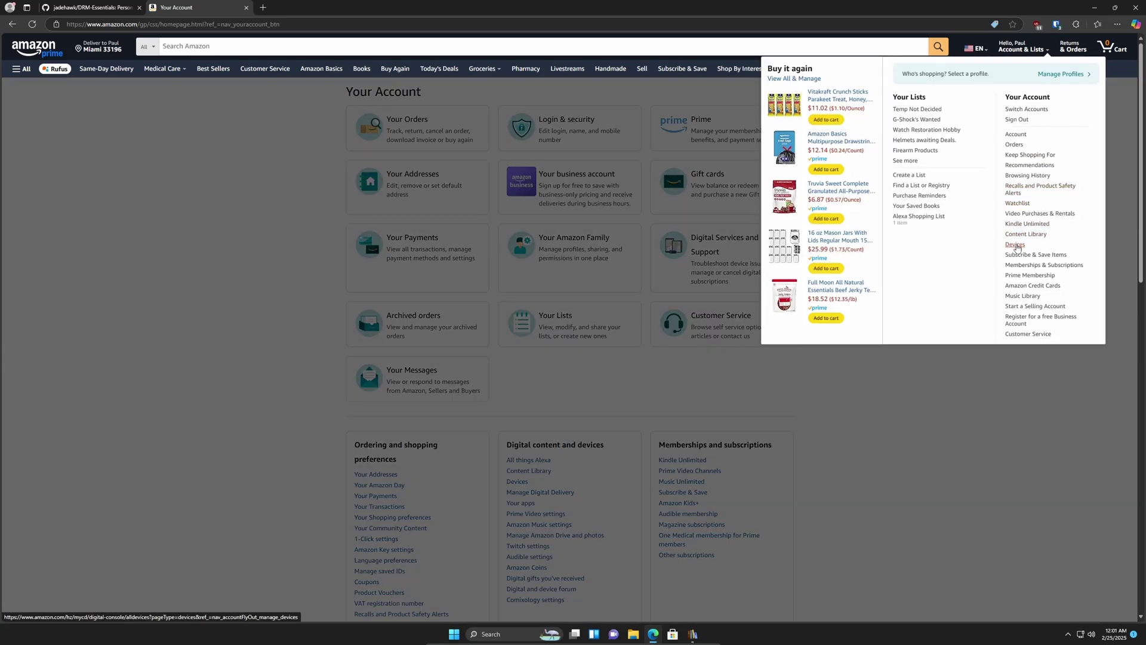
click(1016, 245)
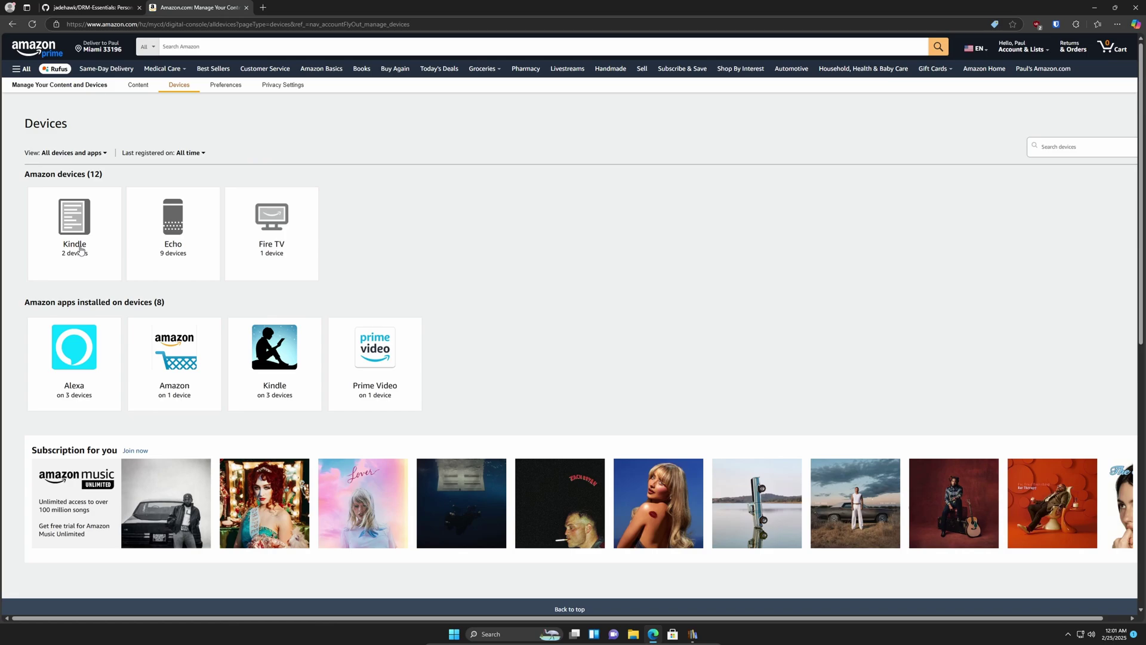
click(81, 250)
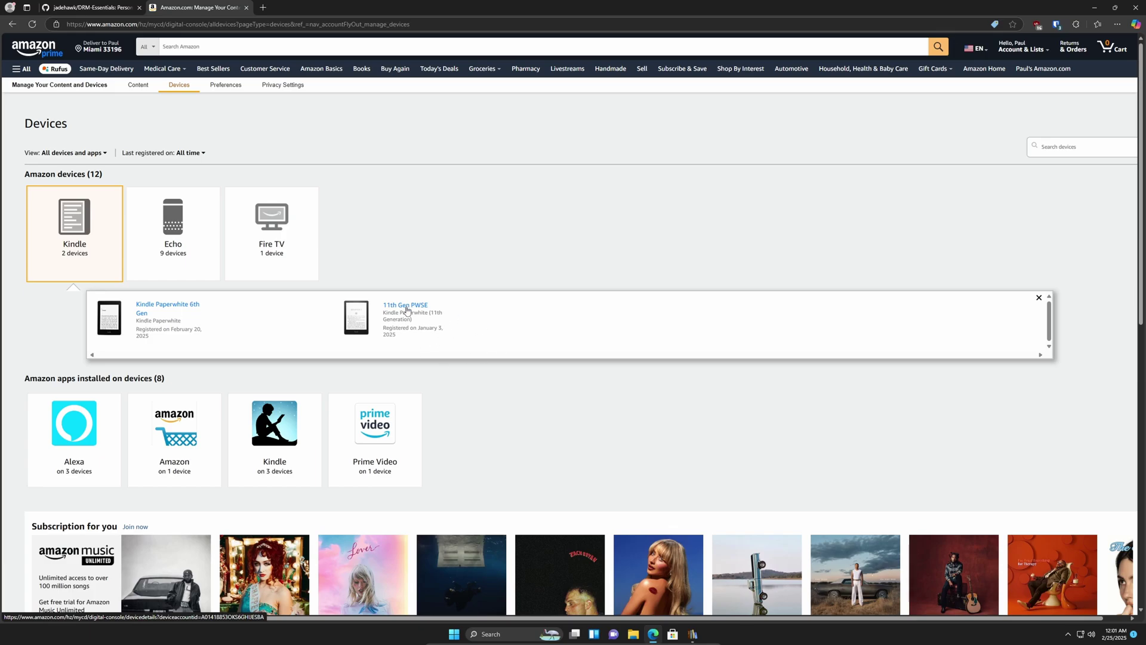
click(407, 308)
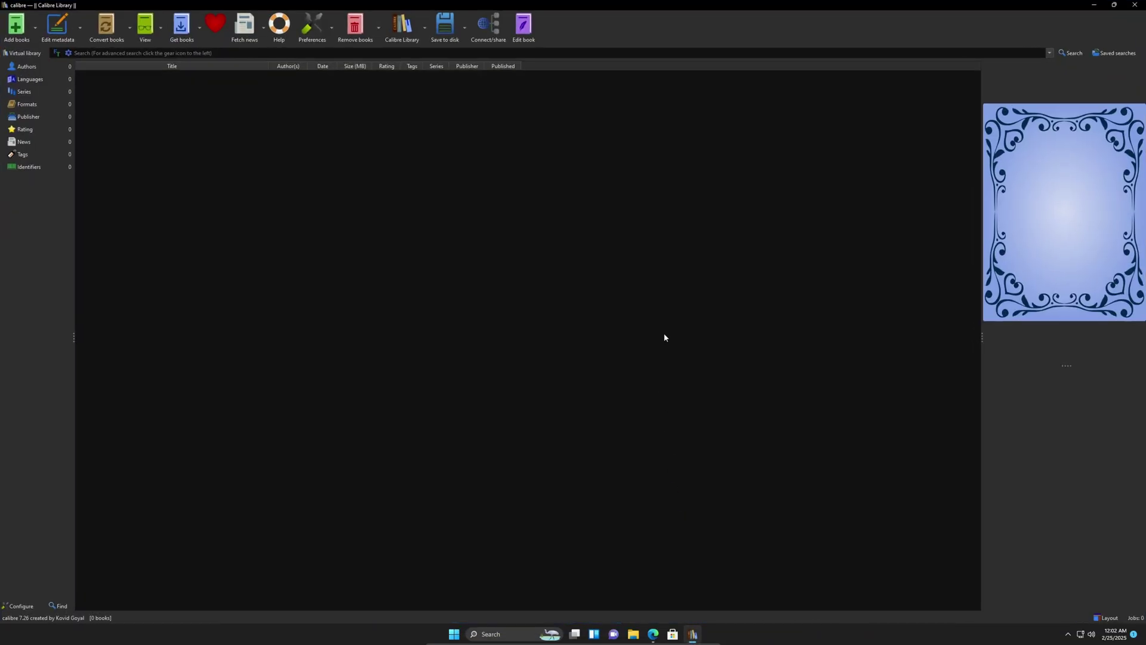
Open the DeDRM plugin's customization from the user-installed File type plugins.
click(312, 25)
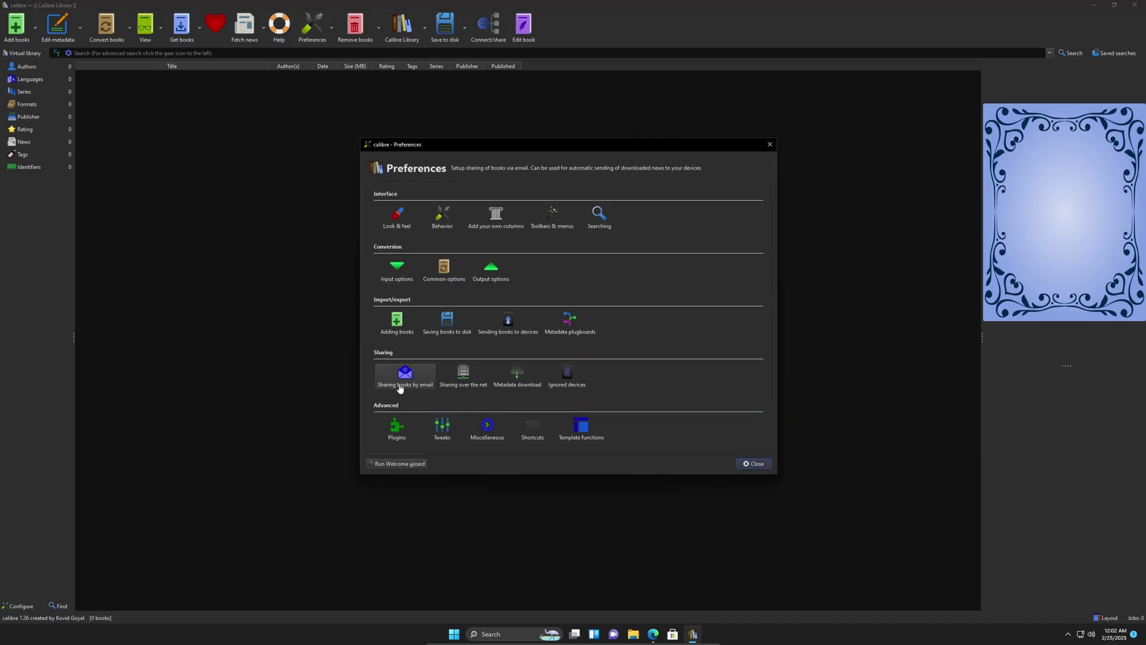
click(397, 430)
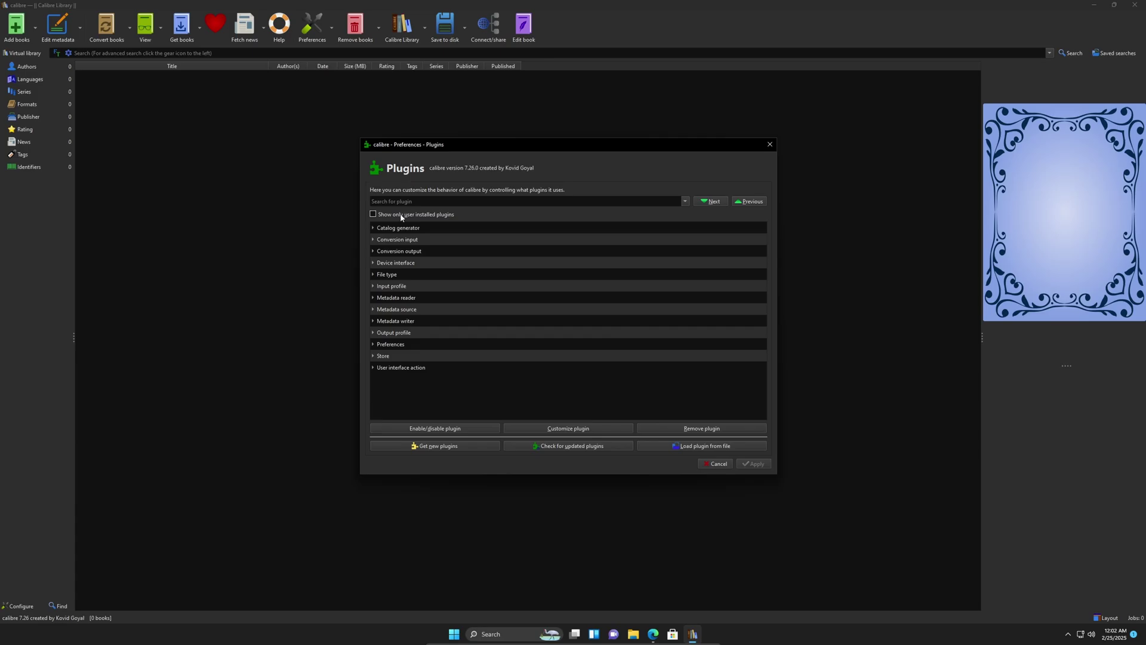
click(374, 215)
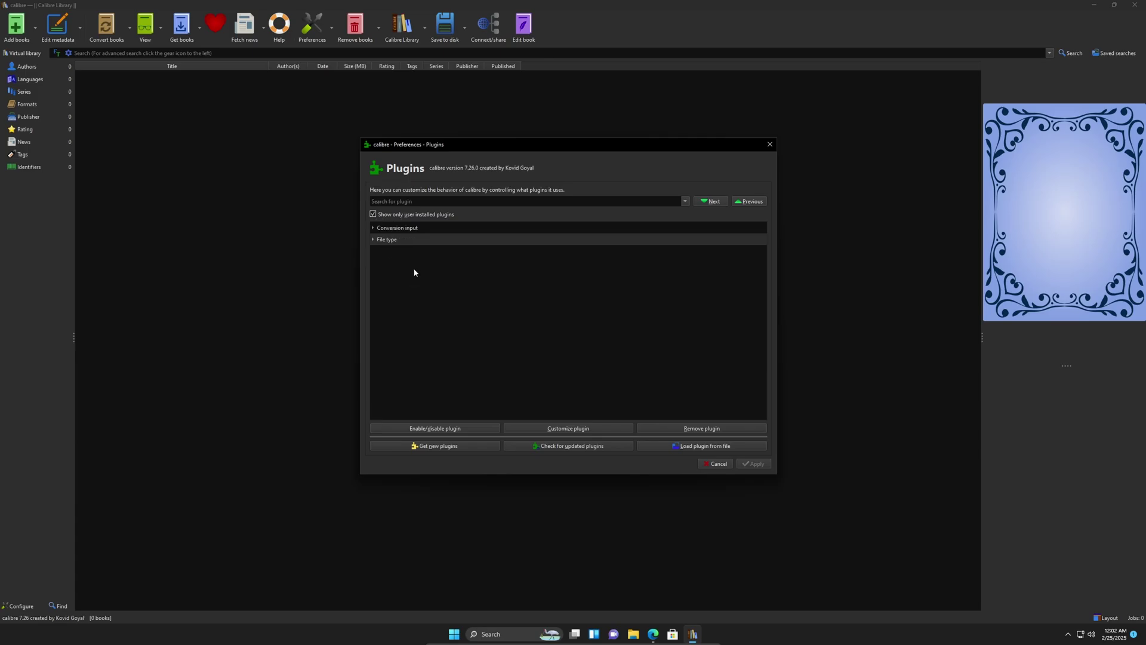
click(372, 240)
click(466, 262)
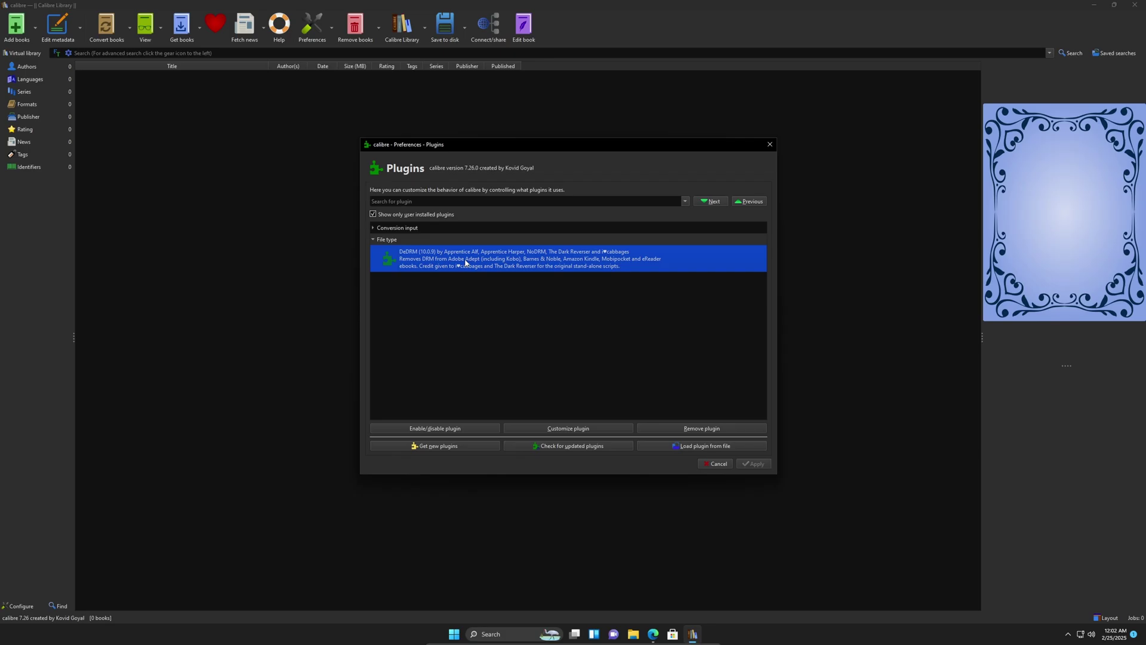
click(565, 430)
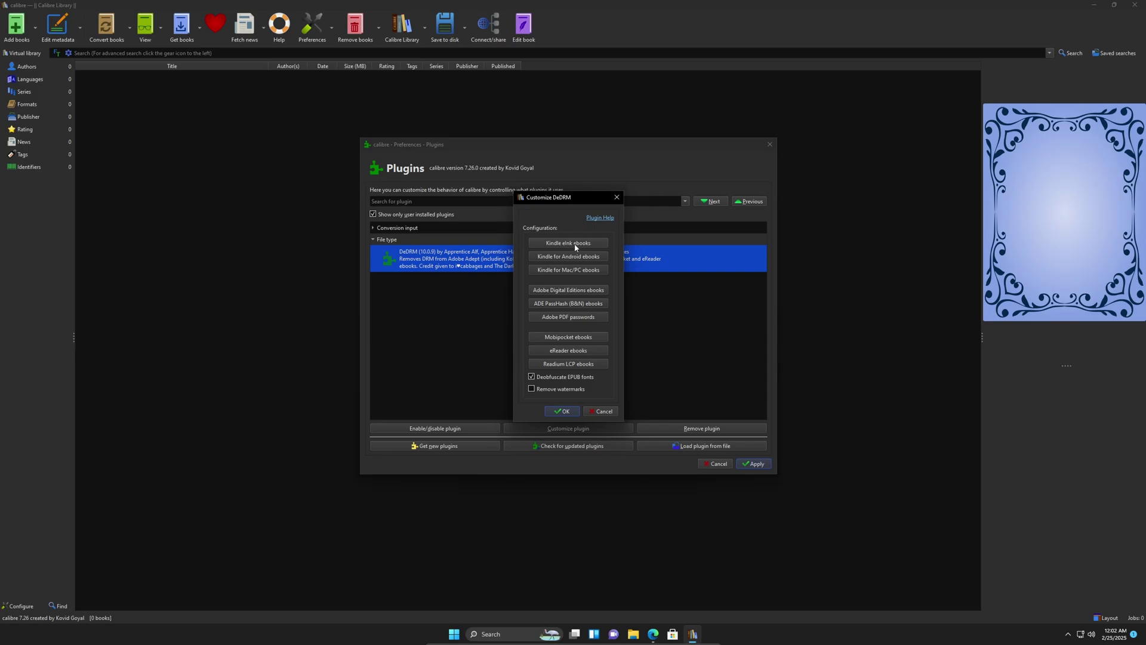
Paste the Kindle's serial number into Kindle eInk ebooks, then save and apply the DeDRM settings.
click(575, 244)
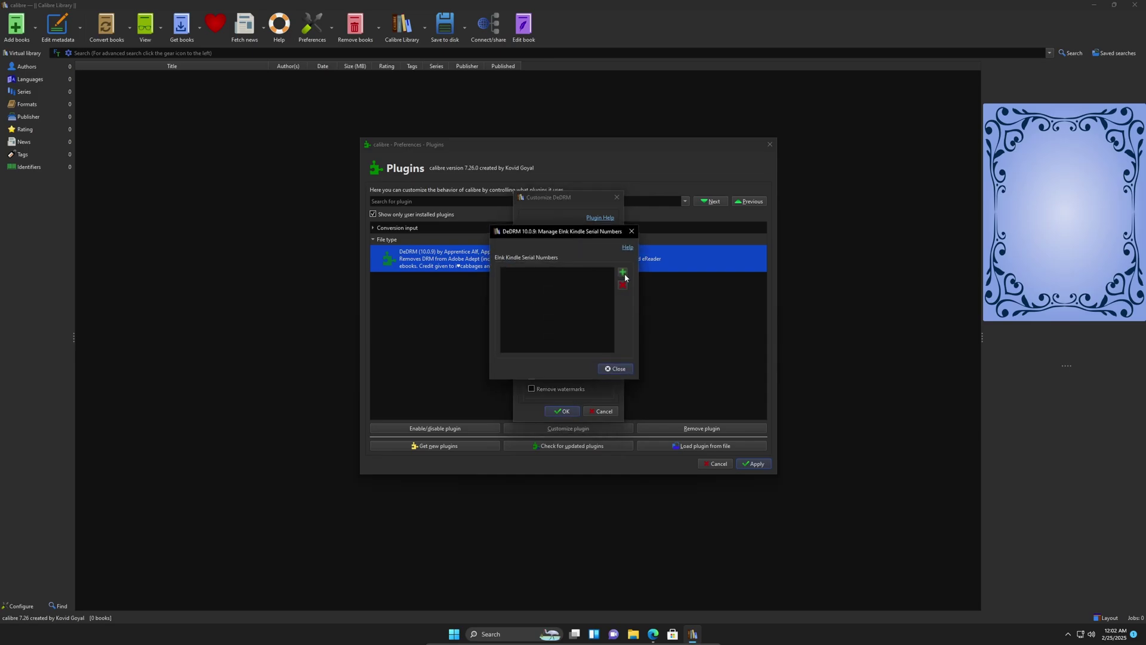
click(626, 277)
click(624, 276)
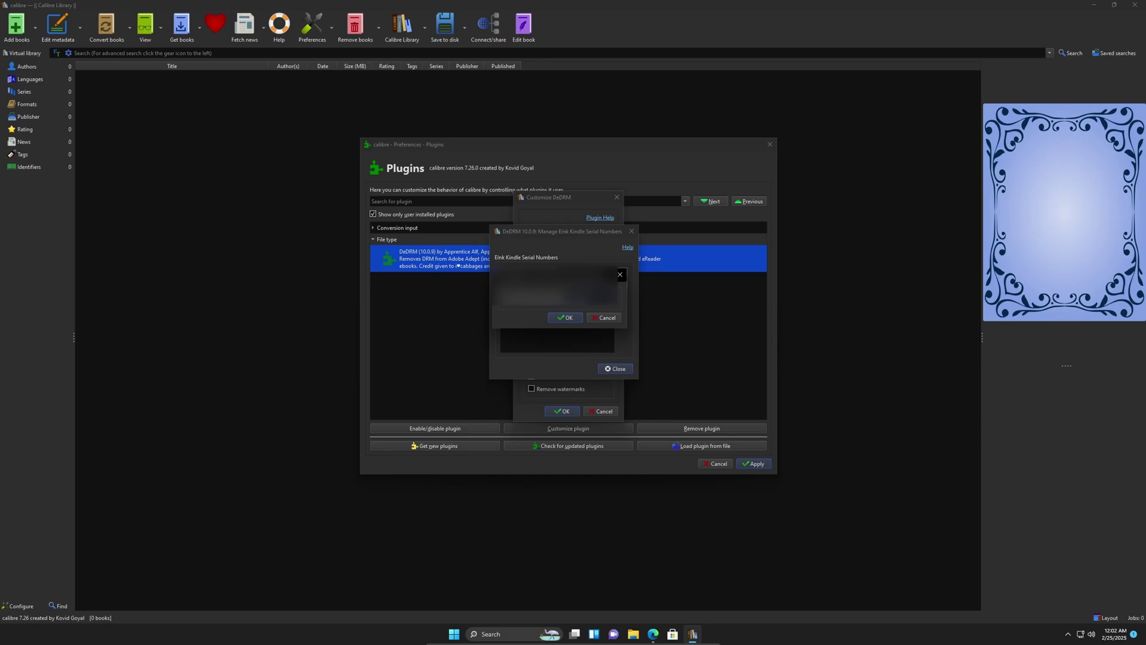
right_click(580, 297)
click(603, 351)
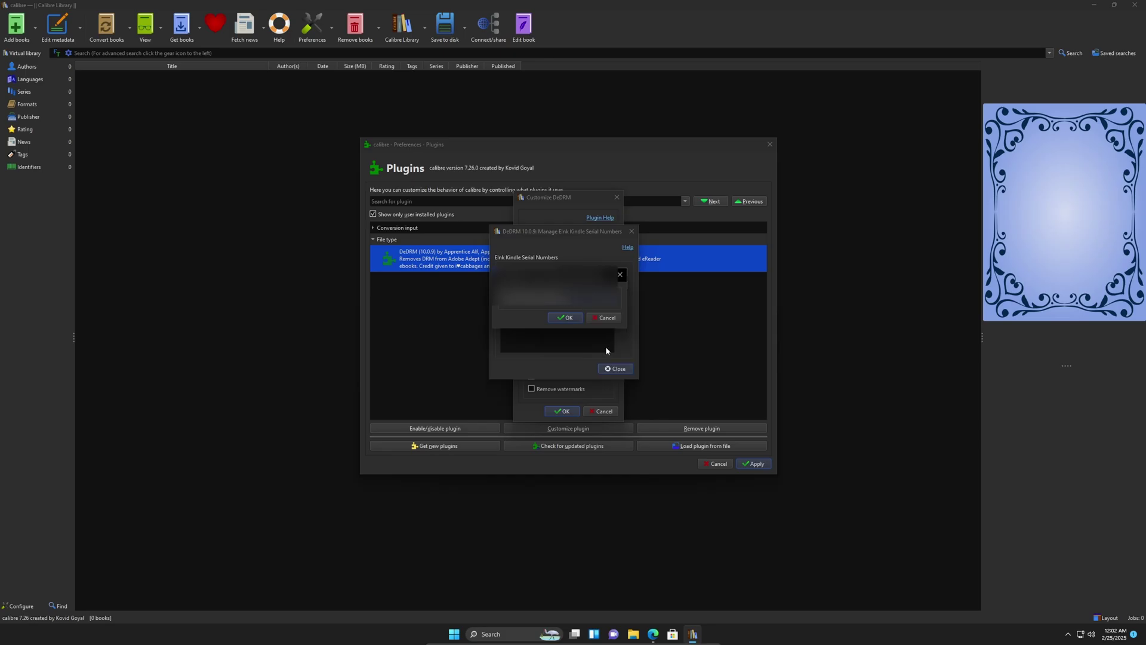
click(567, 317)
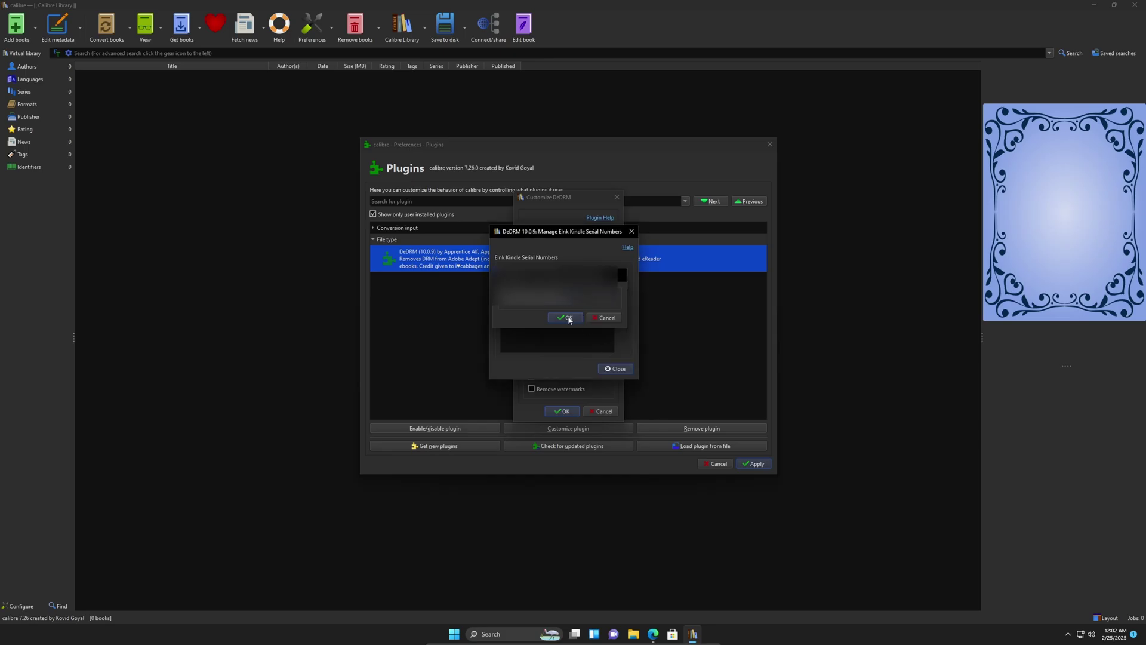
click(608, 370)
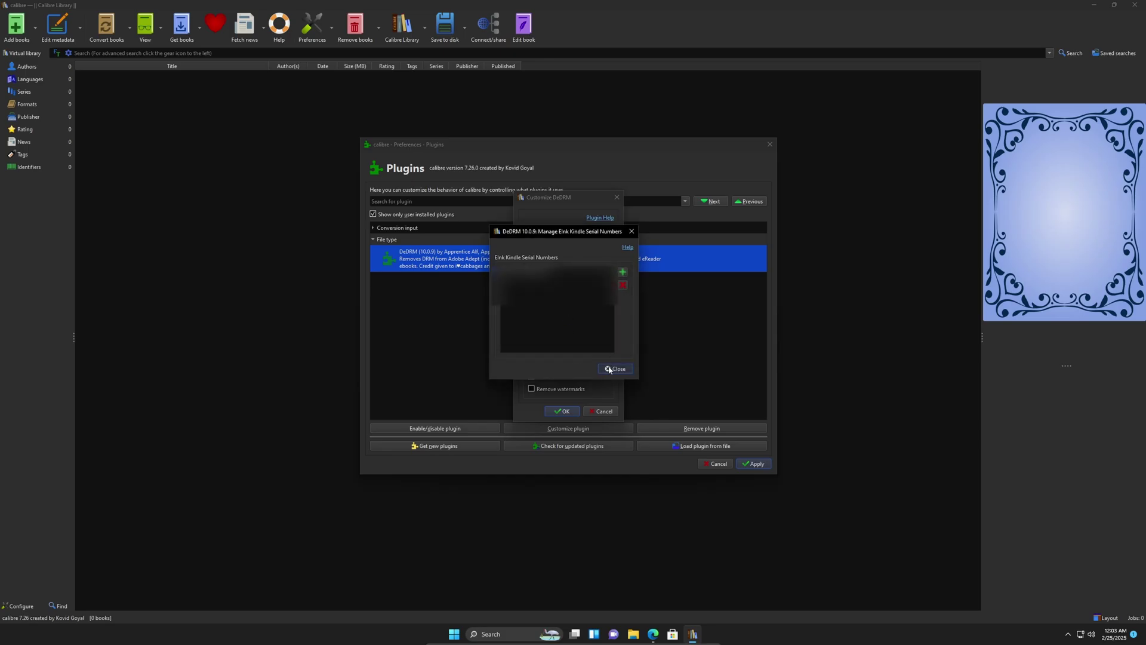
click(566, 411)
click(755, 465)
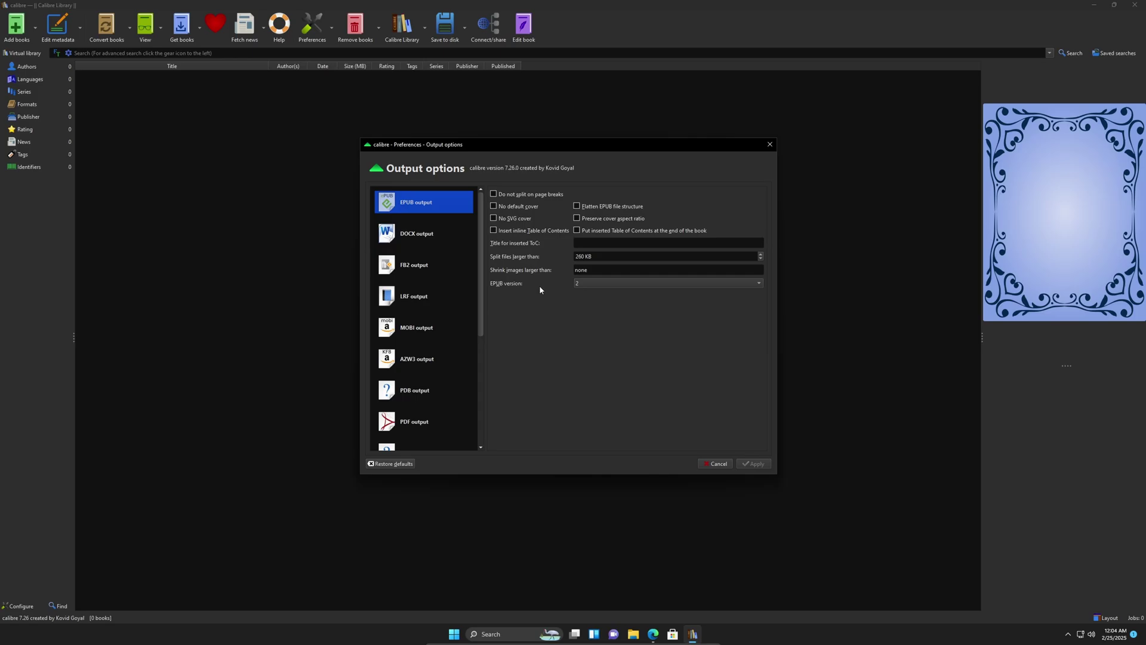
Set the EPUB output version to 3, apply it, and close Preferences.
click(594, 285)
click(592, 299)
click(750, 465)
click(753, 464)
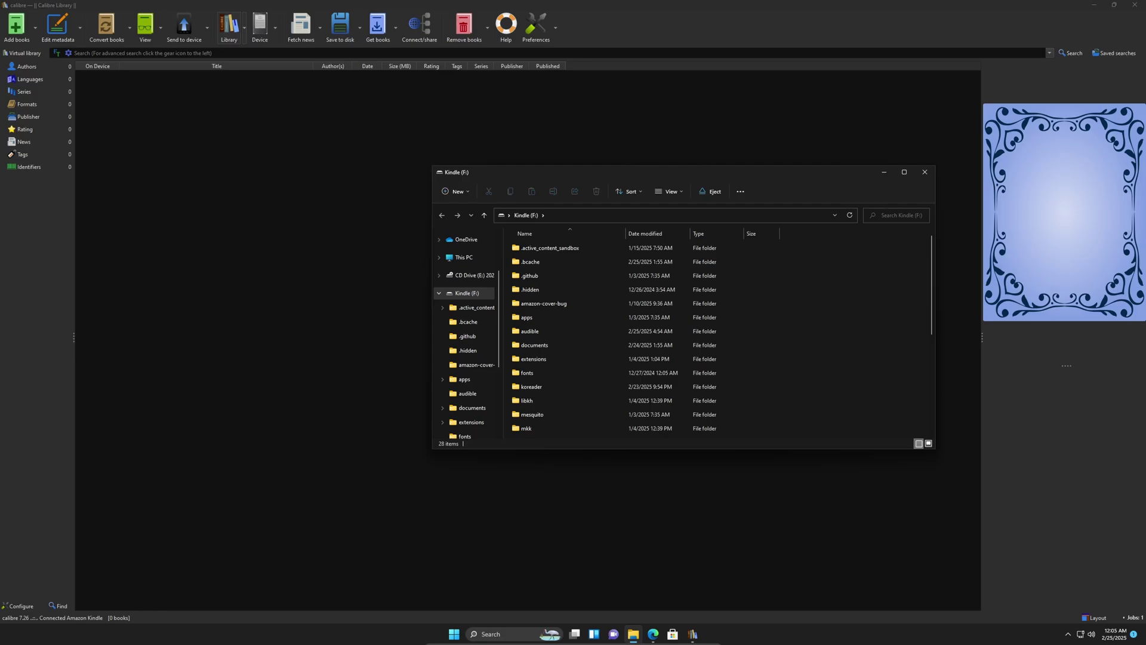
Close the Kindle (F:) File Explorer window.
click(929, 172)
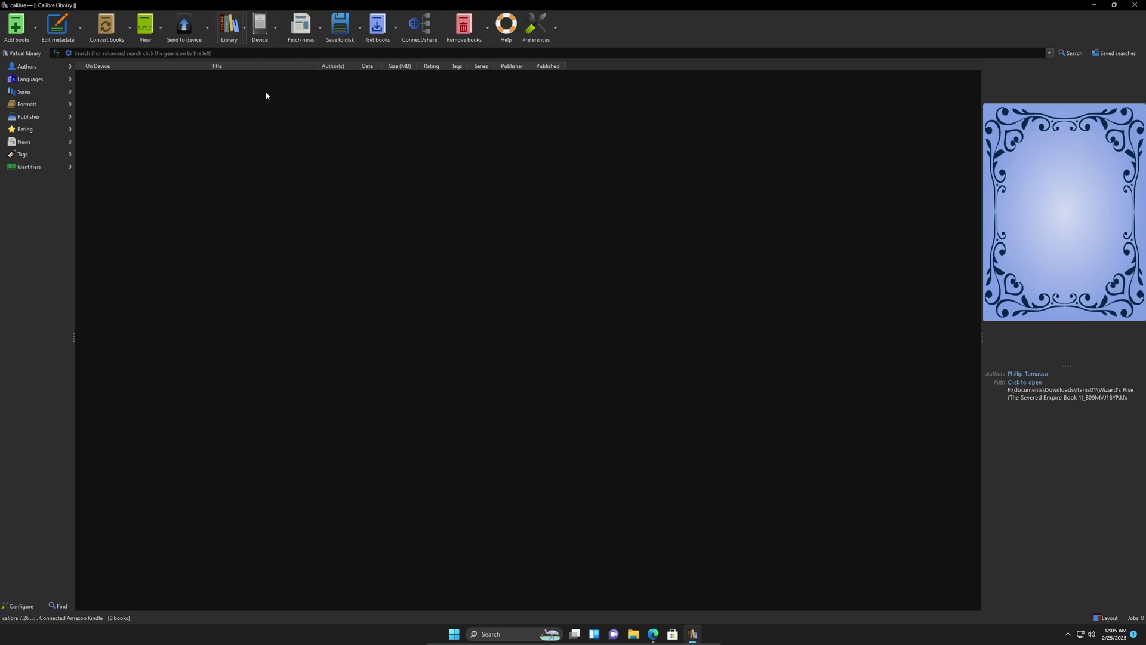
Select all books on the connected Kindle and add them to the calibre library.
click(265, 27)
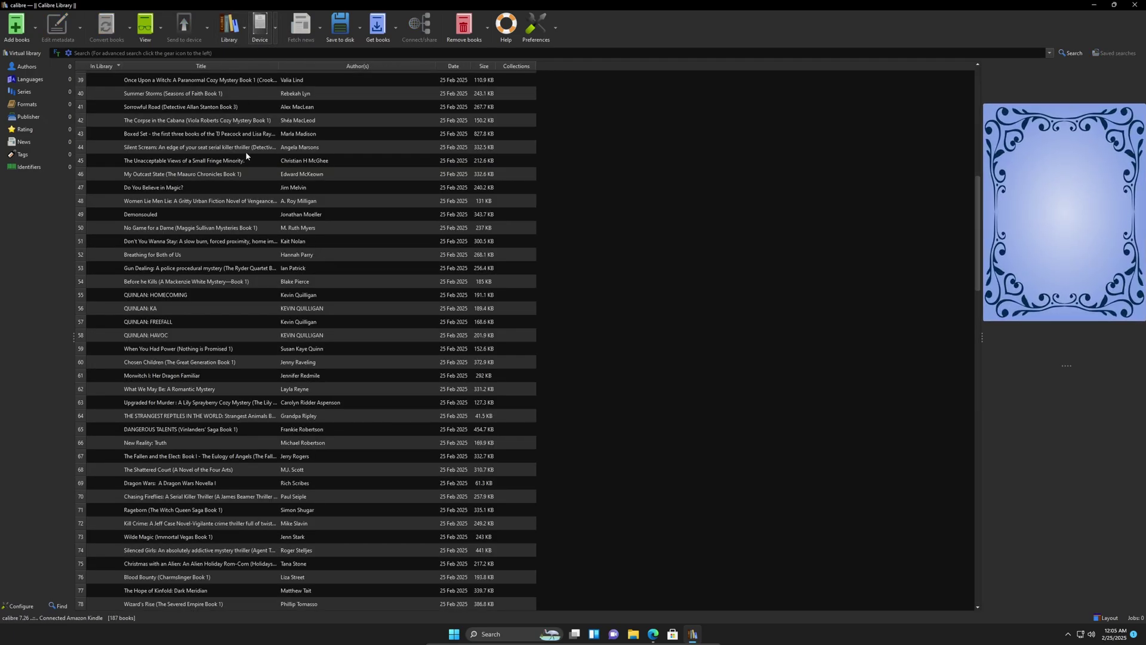
scroll(331, 348, down, 20)
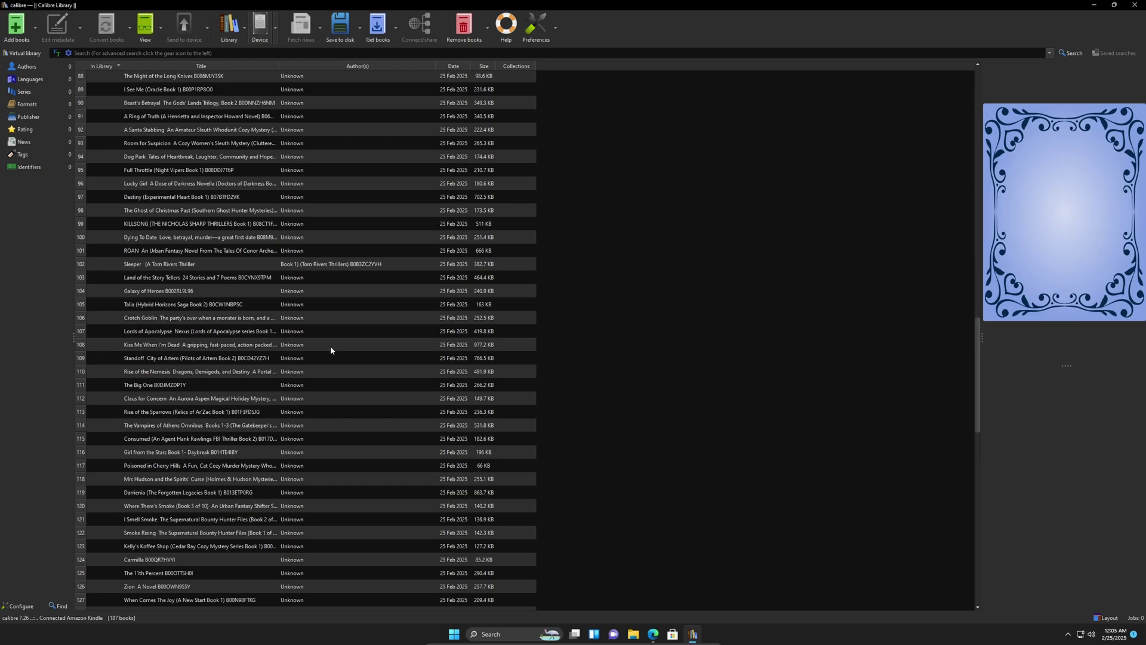
scroll(332, 356, down, 5)
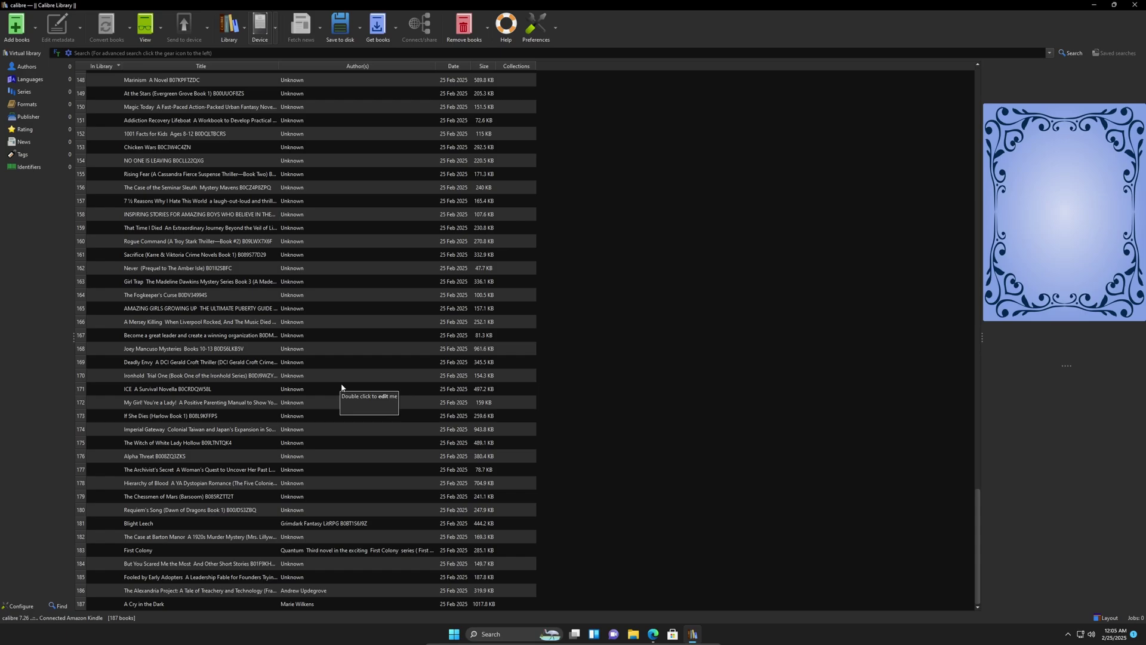
key(ctrl+a)
right_click(353, 363)
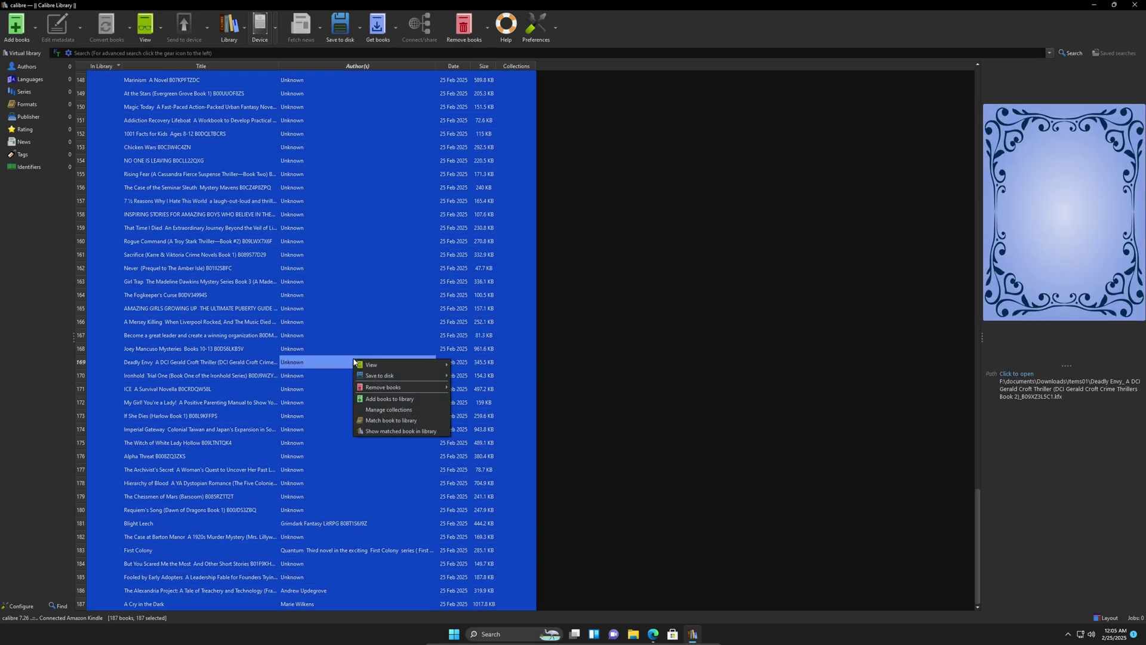
click(415, 398)
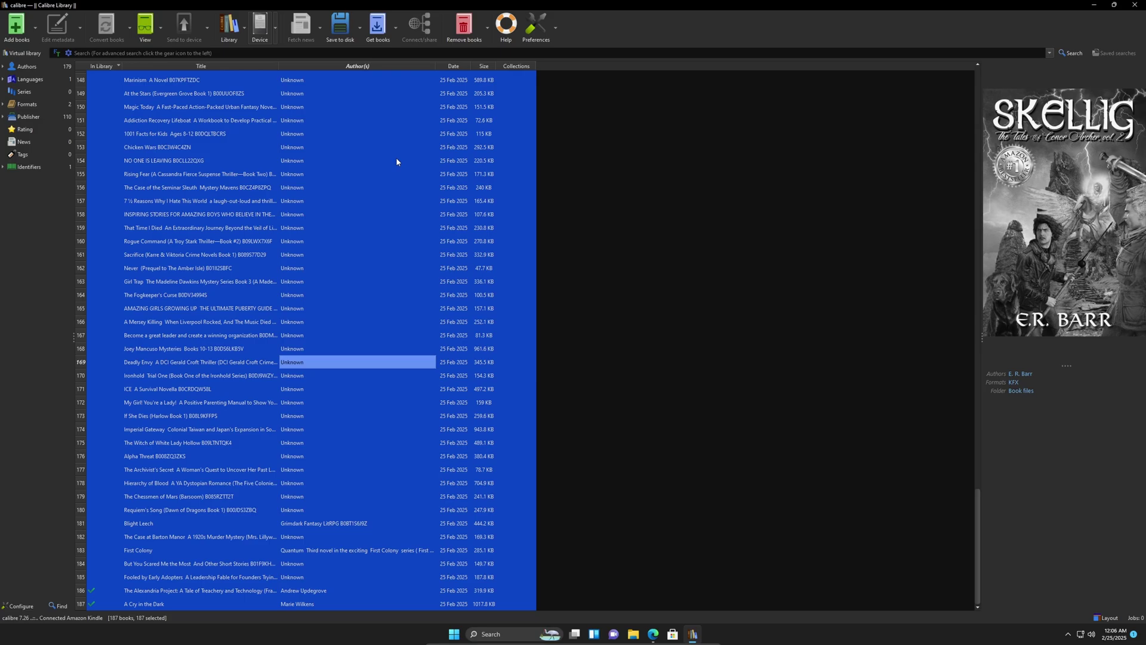
Switch to the library list and step through books like Once Upon a Witch checking their formats.
click(233, 27)
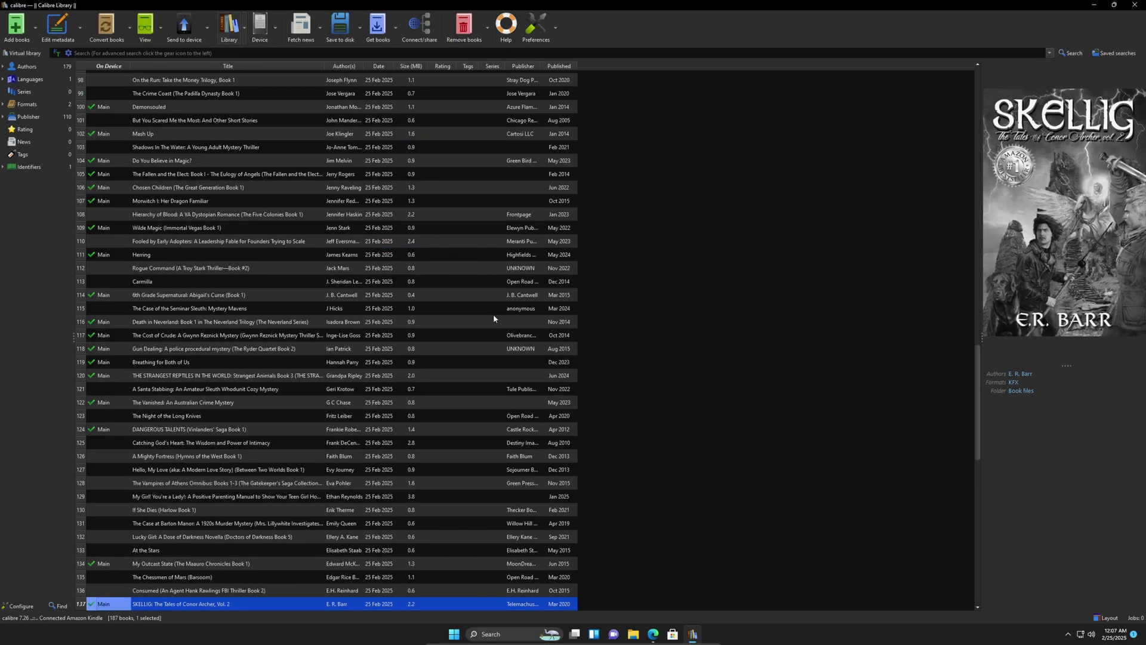
scroll(494, 314, up, 8)
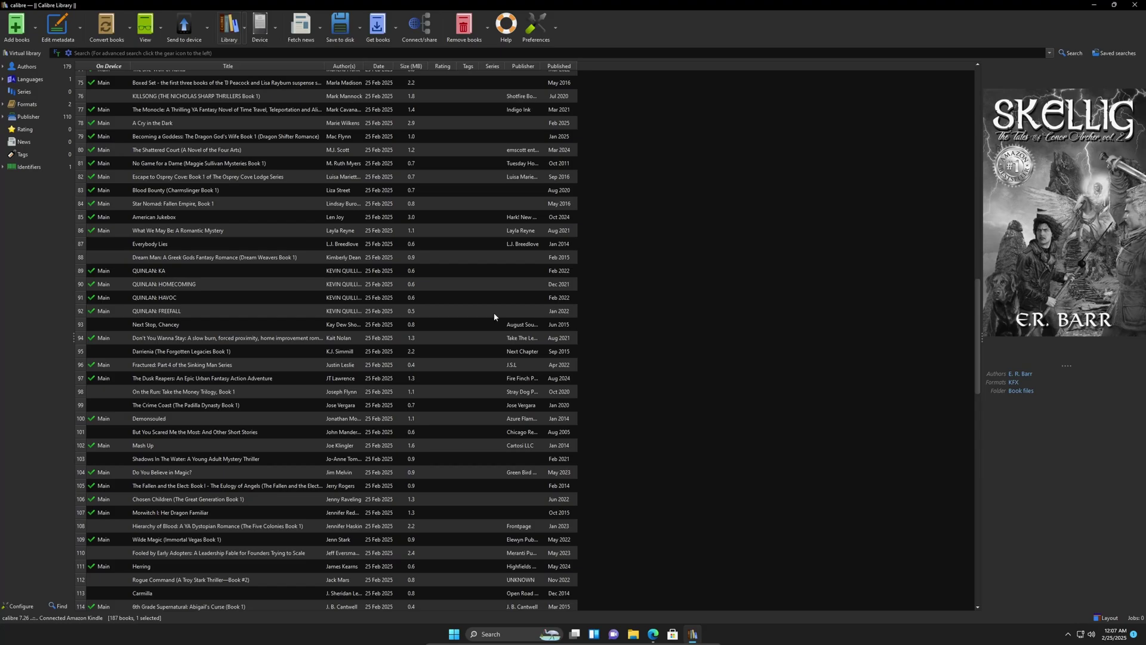
scroll(494, 313, up, 20)
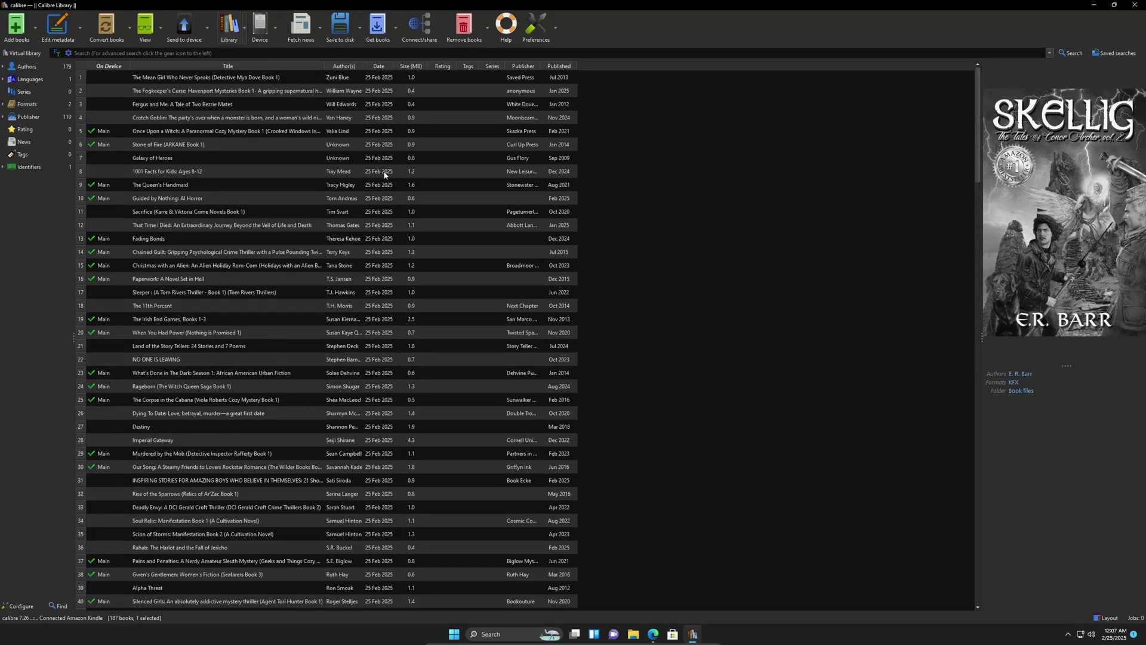
click(261, 79)
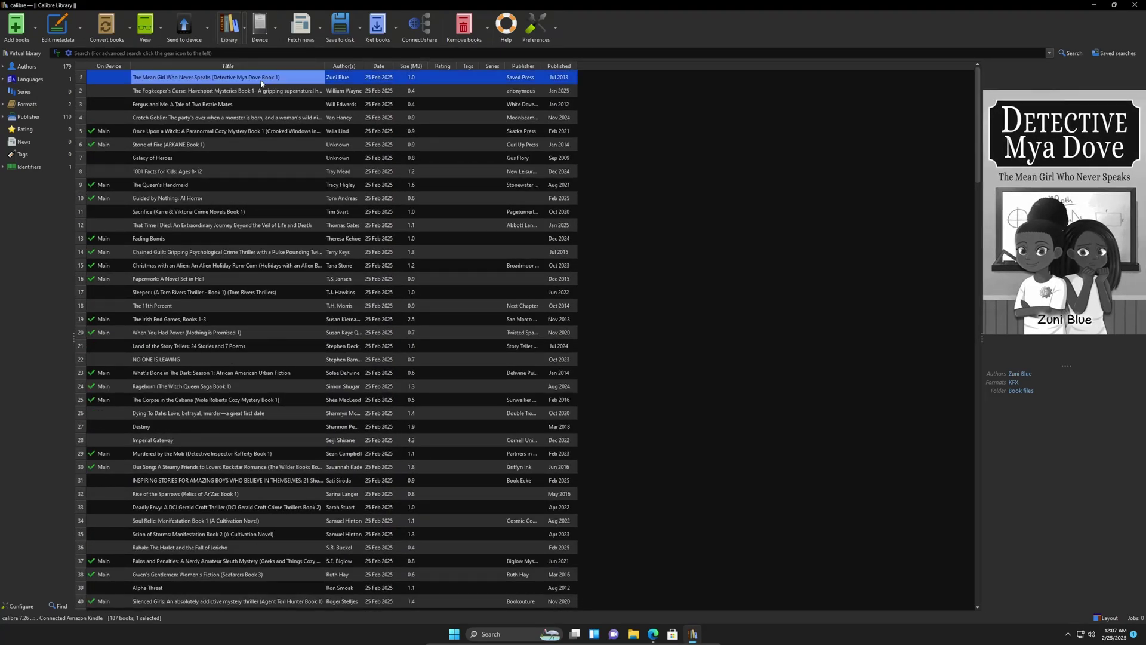
click(262, 91)
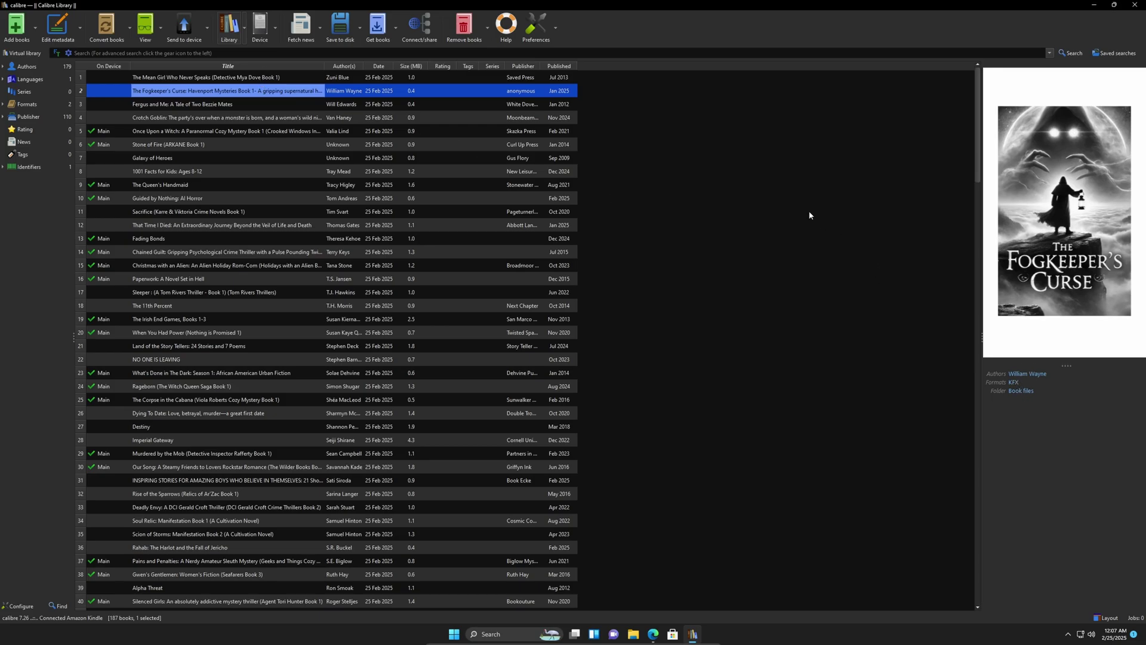
key(Down)
key(Down)
key(Down)
key(Down)
key(Down)
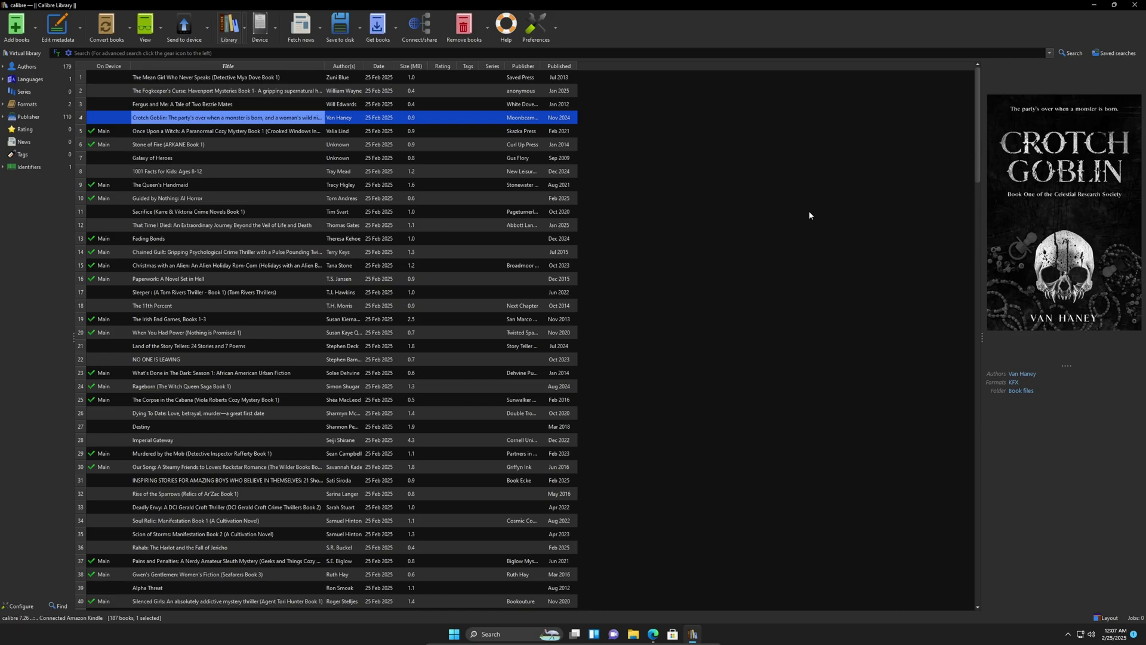
key(Up)
key(Up)
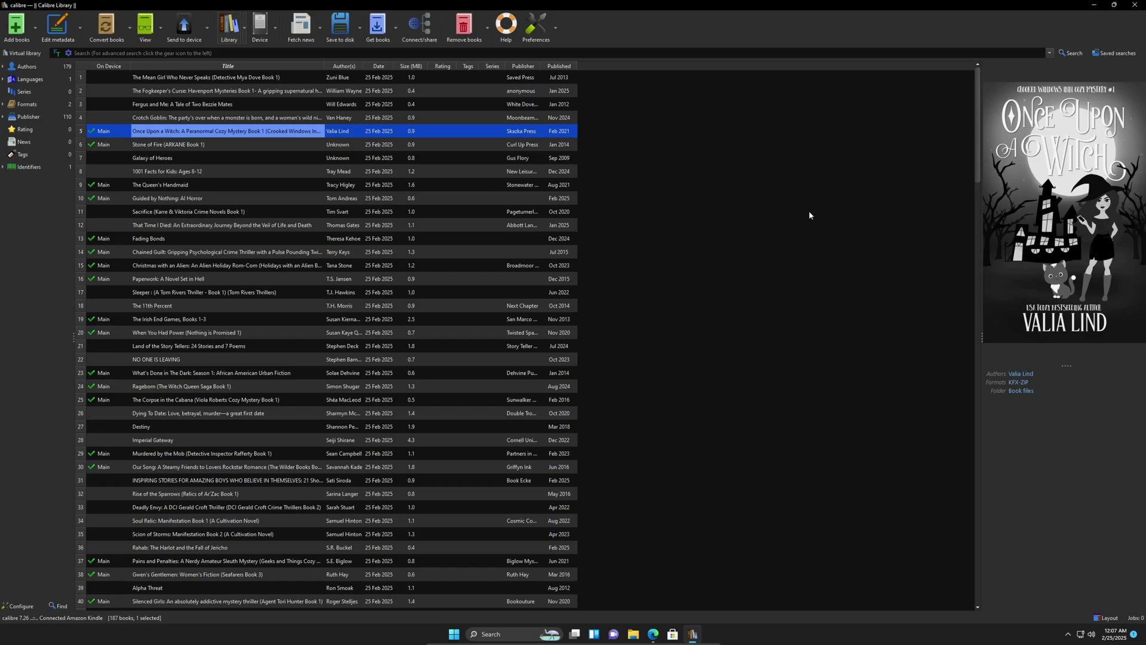
key(Down)
key(Up)
key(Down)
key(Down)
key(Down)
key(Down)
key(Down)
key(Down)
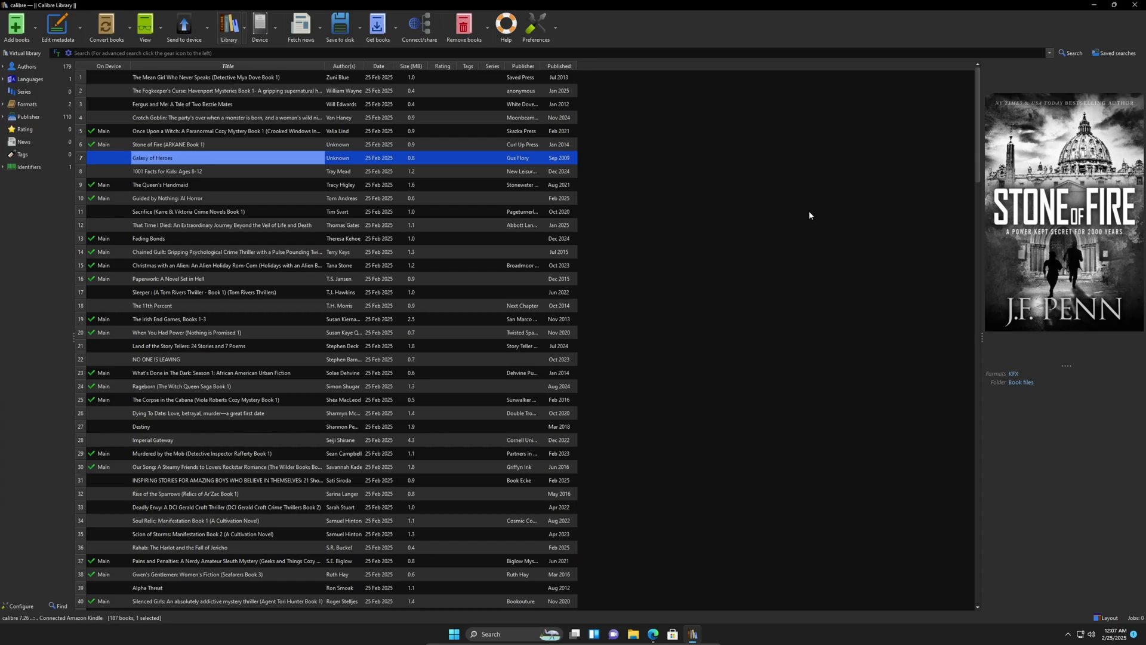
key(Down)
key(Down)
key(Down)
key(Down)
key(Down)
key(Down)
key(Down)
key(Down)
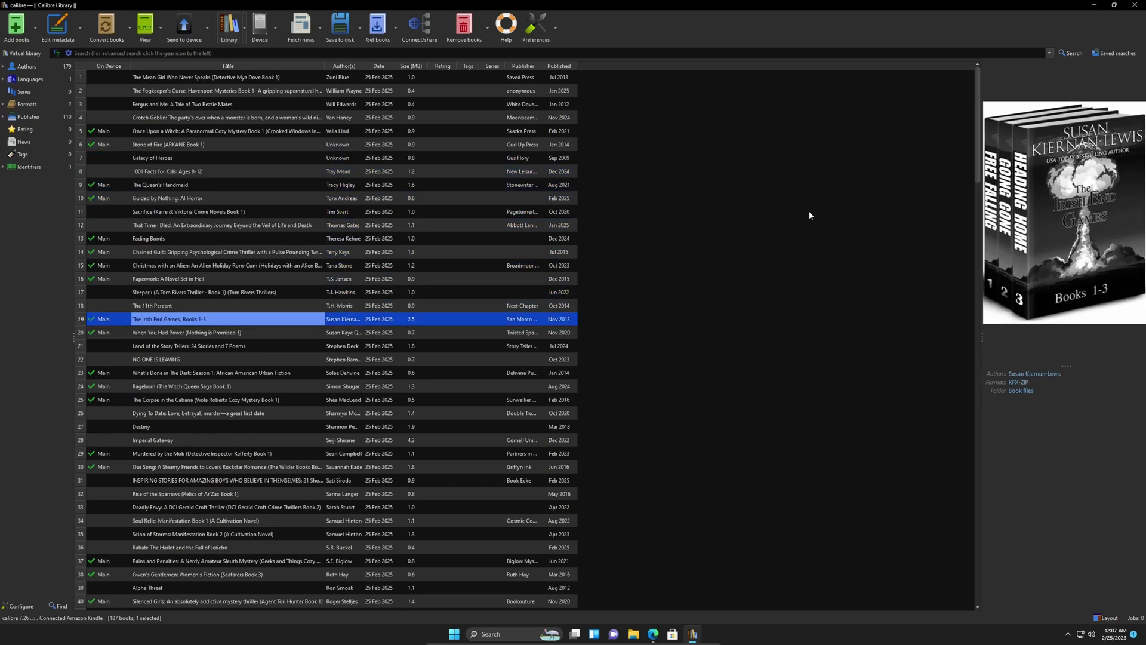
Search 'not formats:kfx' to list the 68 non-KFX books, then clear the search.
text(not formats:kfx)
key(Return)
click(366, 199)
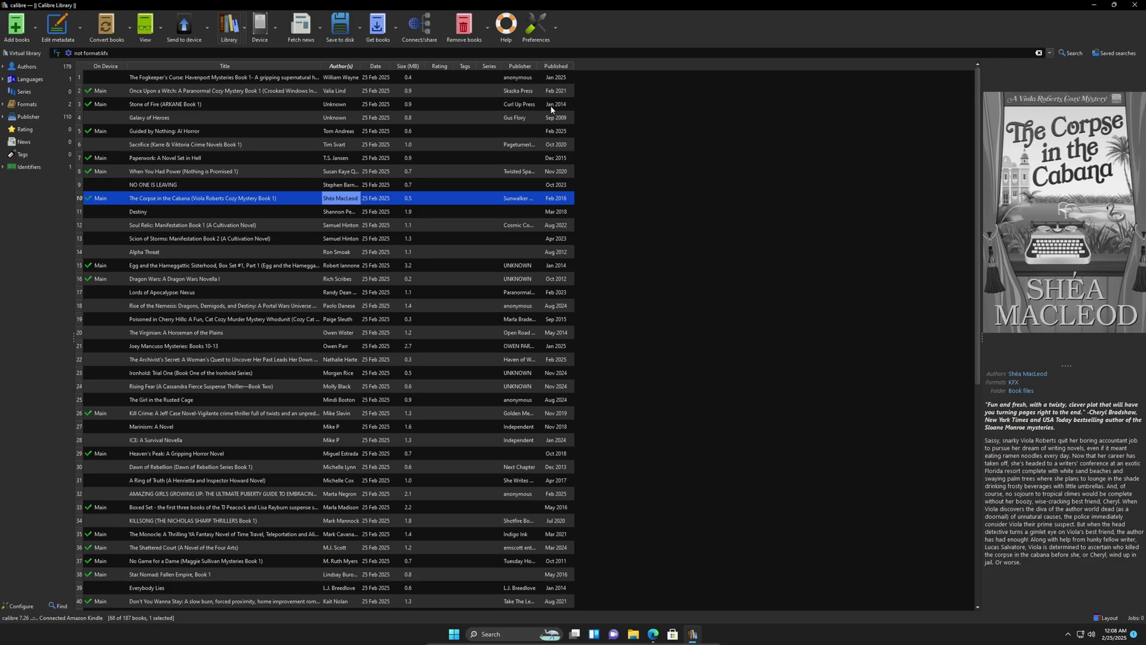
click(1039, 54)
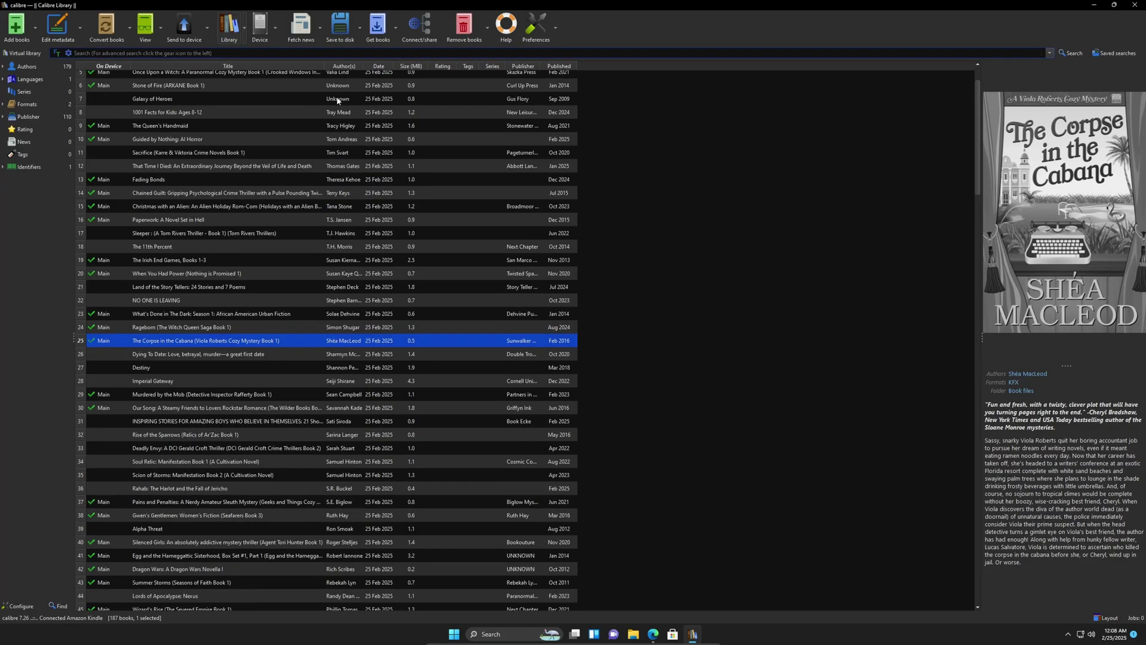
scroll(247, 97, up, 2)
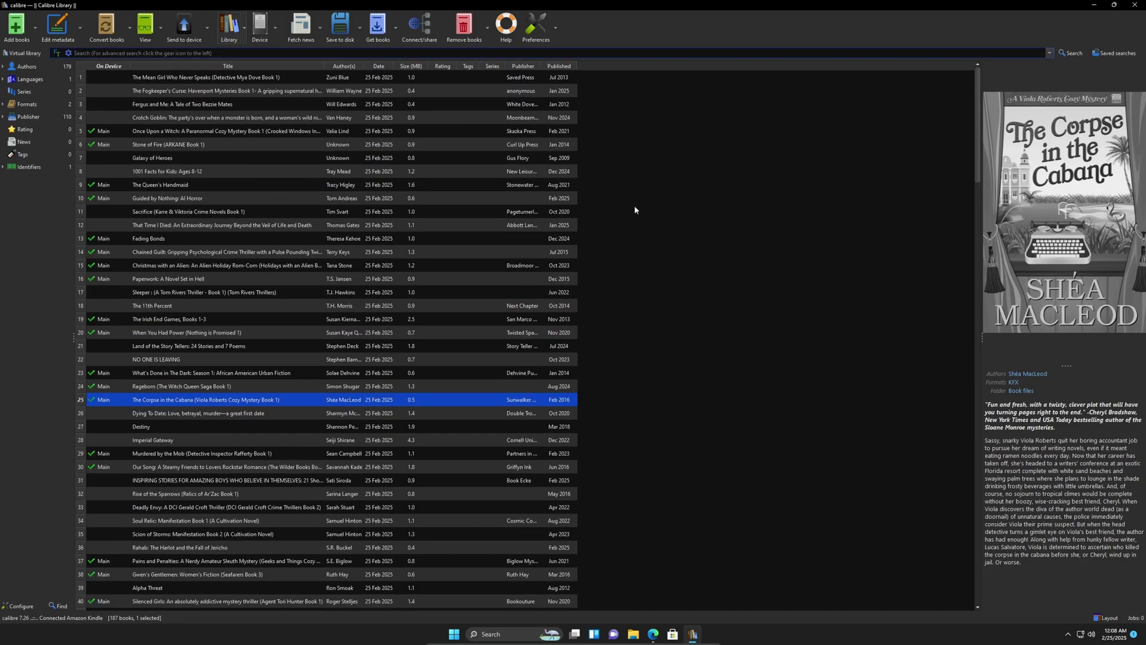
Select all 187 library books and choose Convert books > Bulk convert.
click(438, 202)
key(ctrl+a)
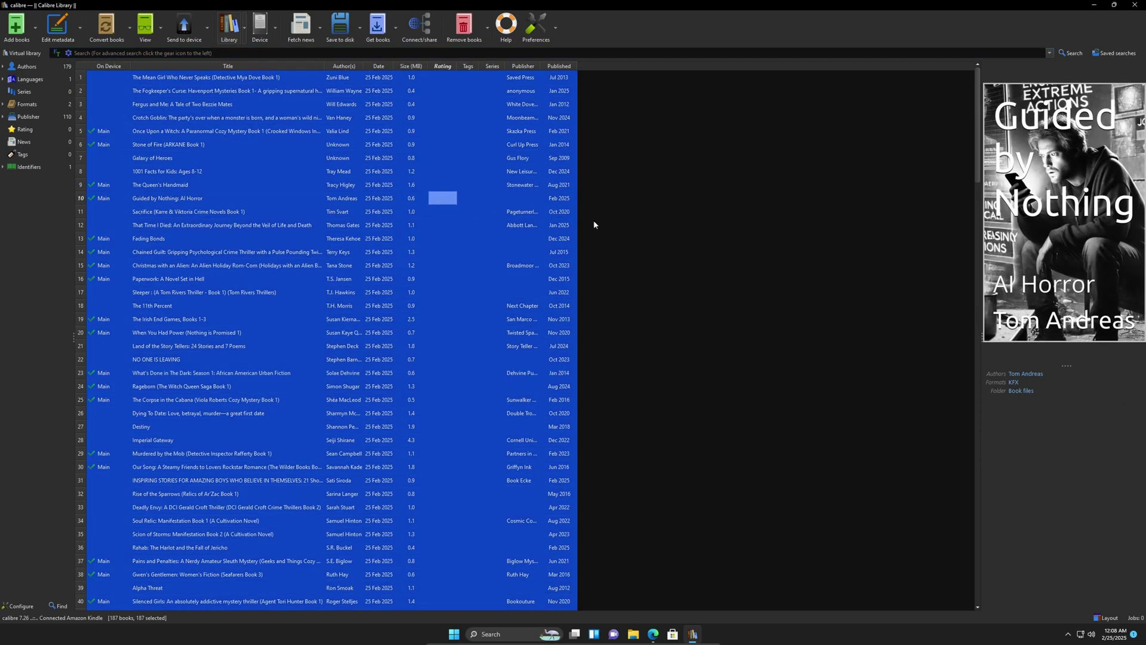
right_click(237, 78)
mouse_move(274, 133)
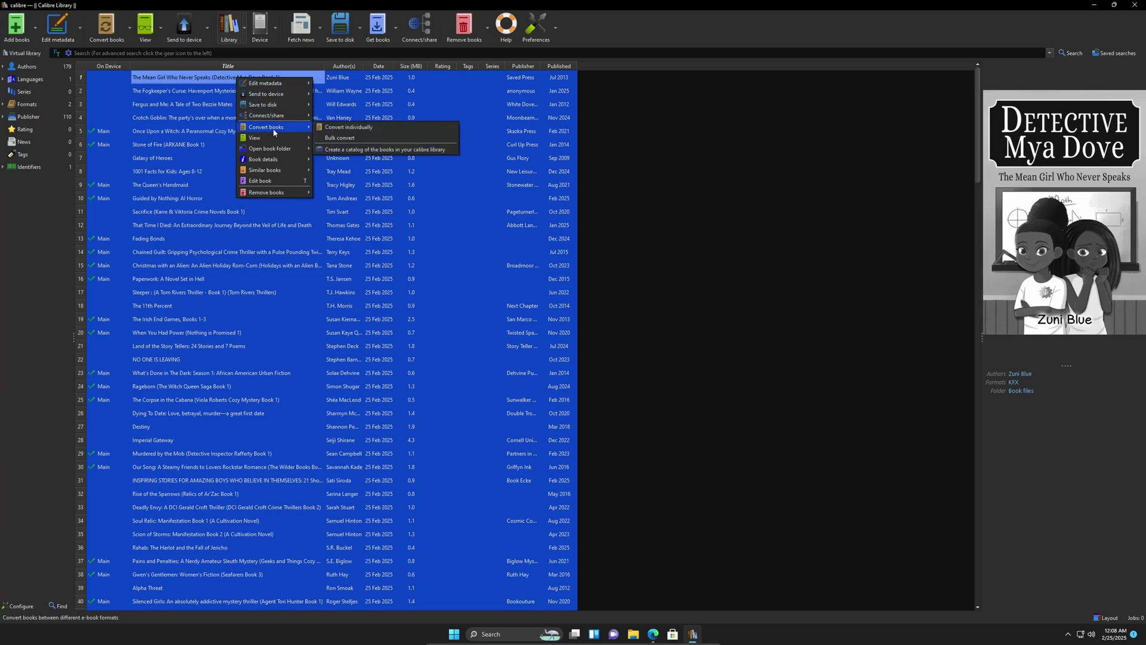
click(345, 140)
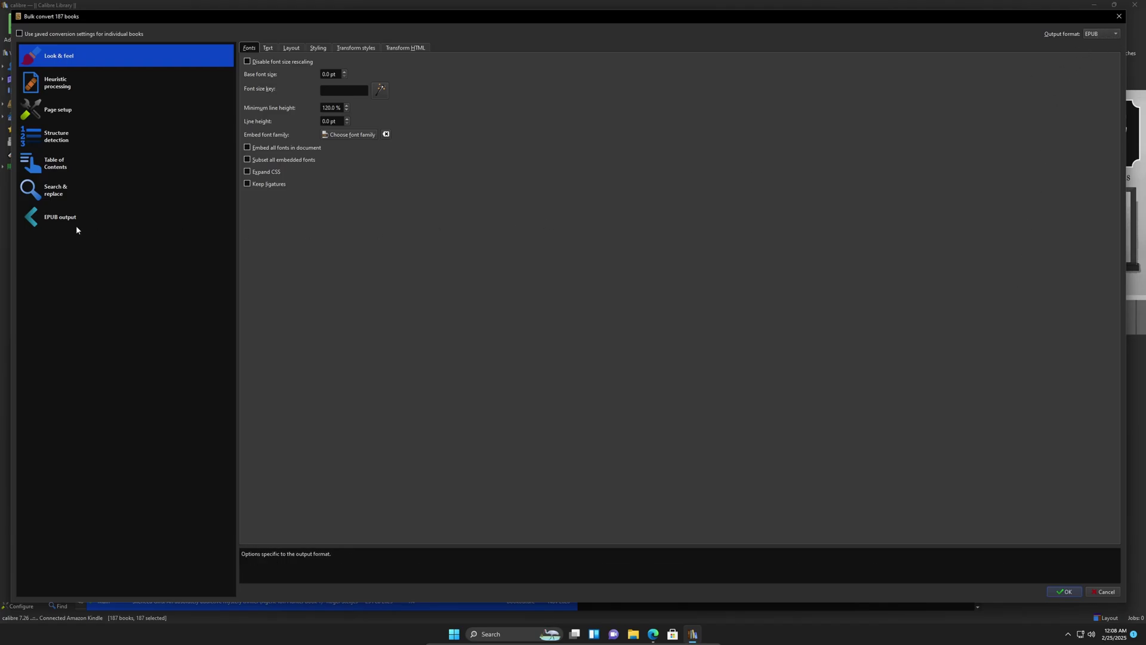
Confirm the EPUB output settings and queue EPUB conversion jobs for all 187 books.
click(59, 222)
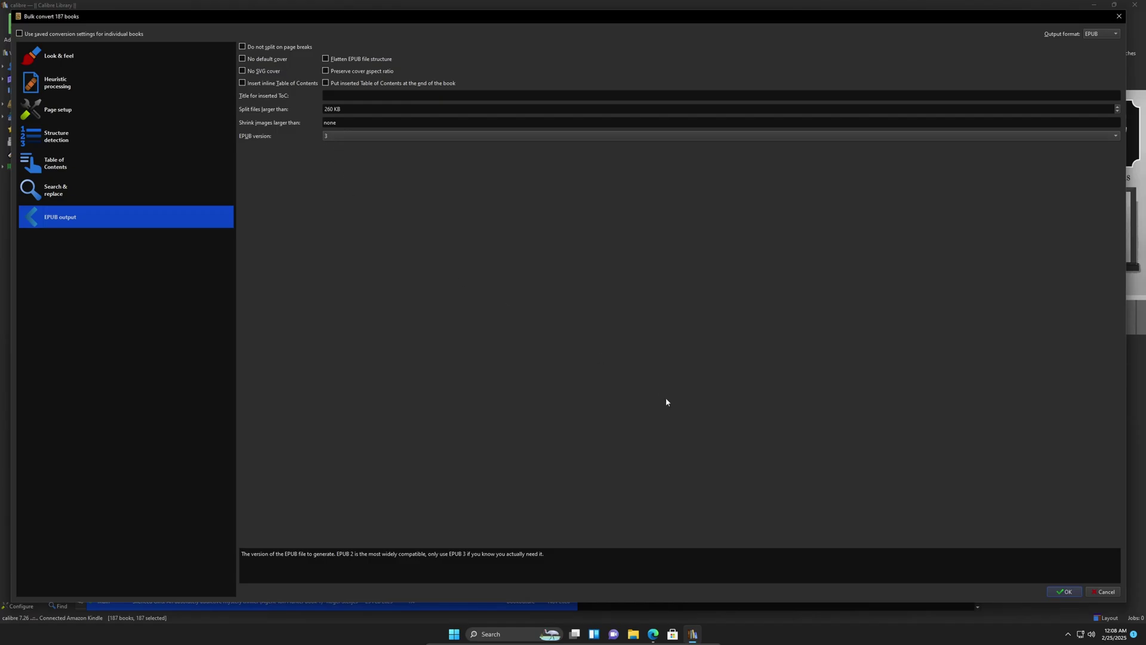
click(1060, 592)
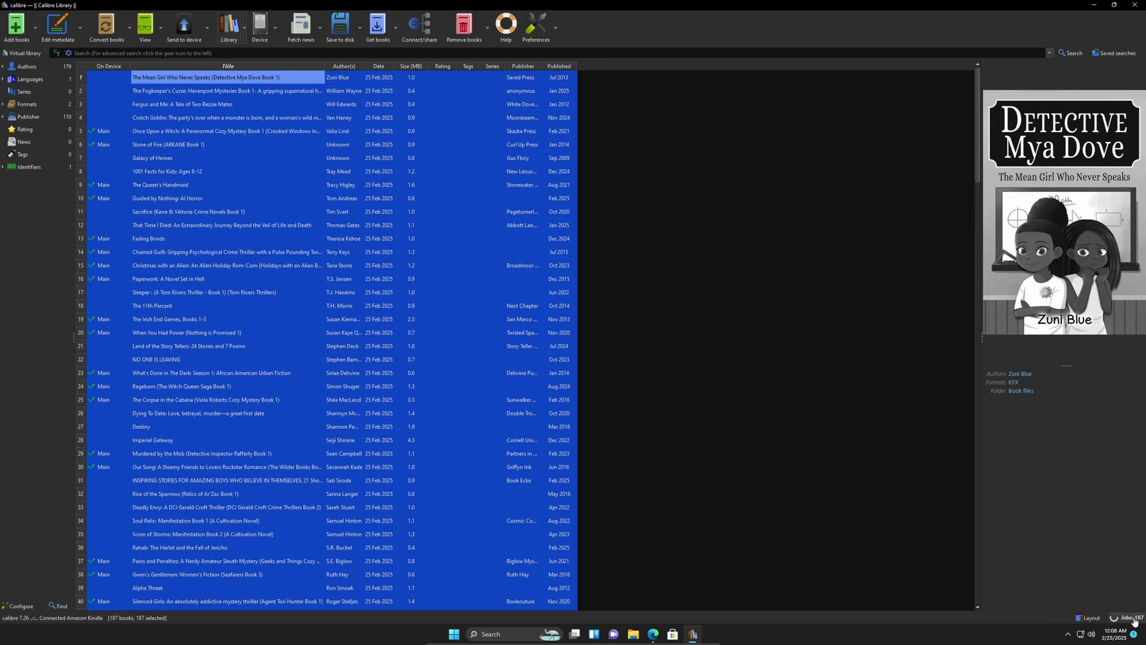
Check the running conversion jobs and dismiss the KFX conversion failure for What's Done in The Dark.
click(1133, 620)
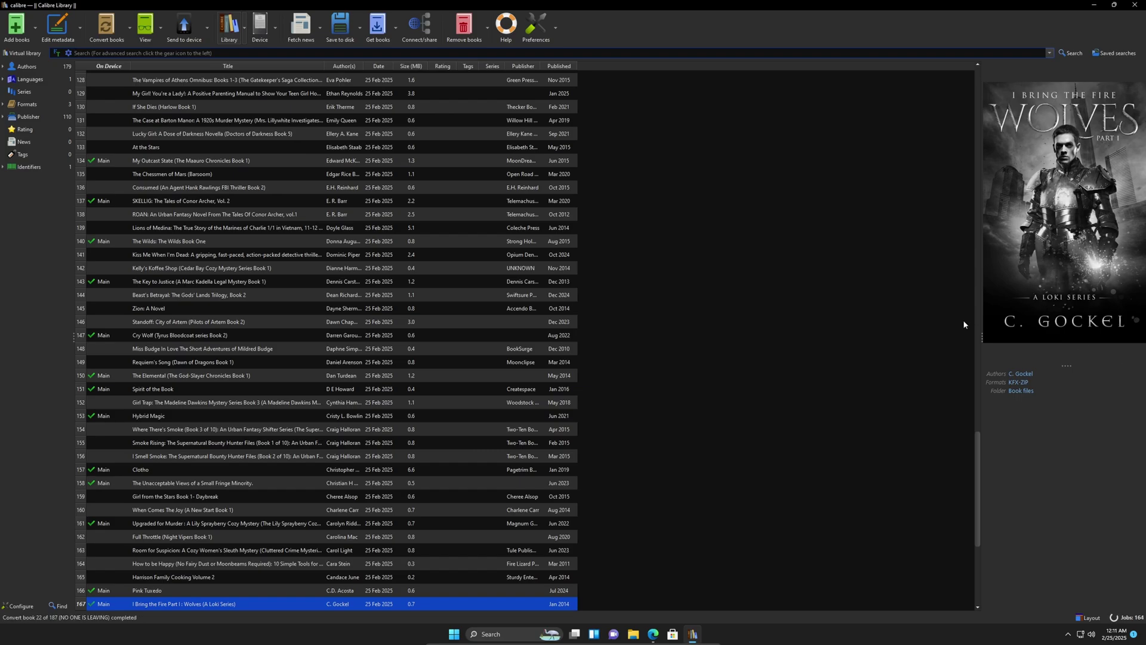
scroll(438, 461, down, 3)
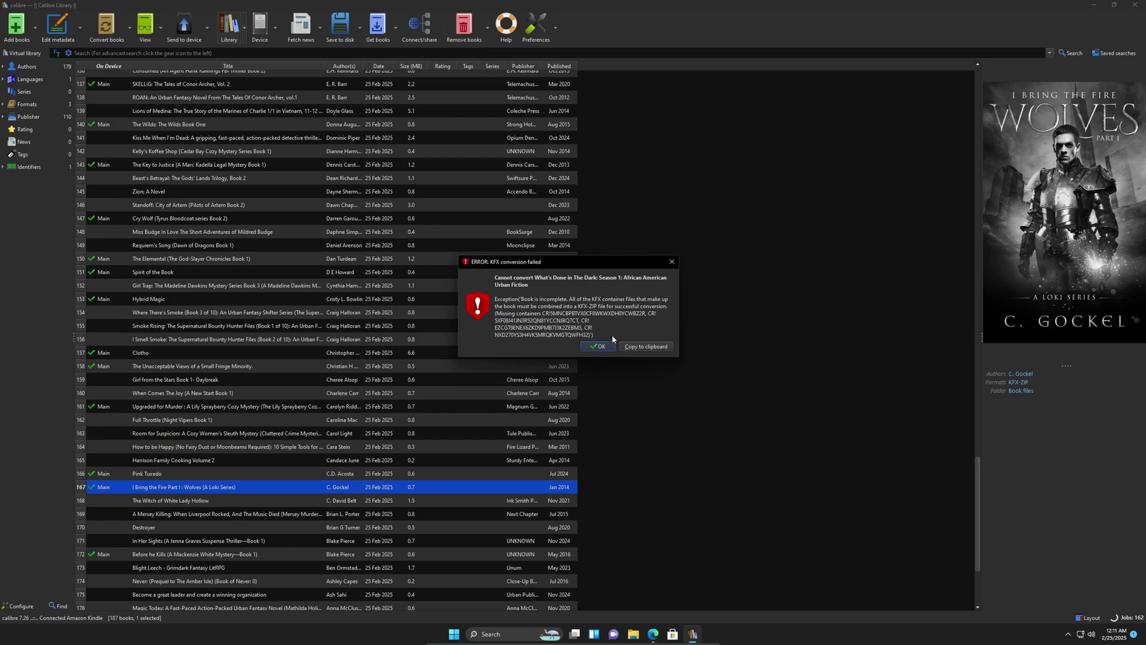
click(601, 348)
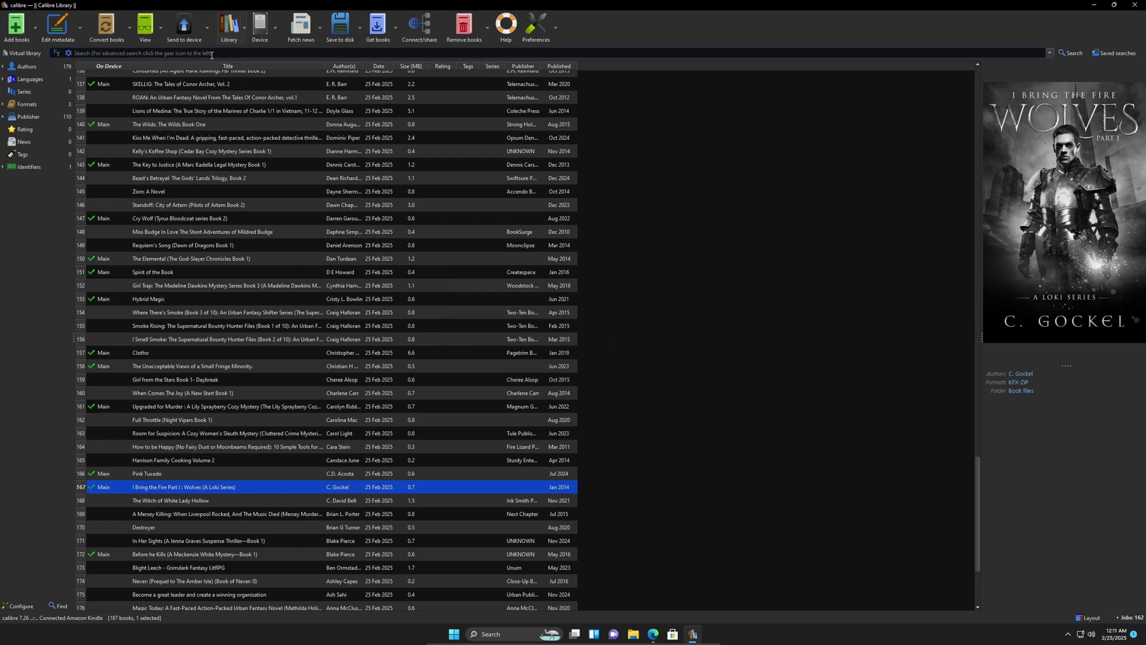
Filter the library with the 'format:kfx-zip' search to show the 10 KFX-ZIP books.
click(211, 54)
text(f)
click(90, 61)
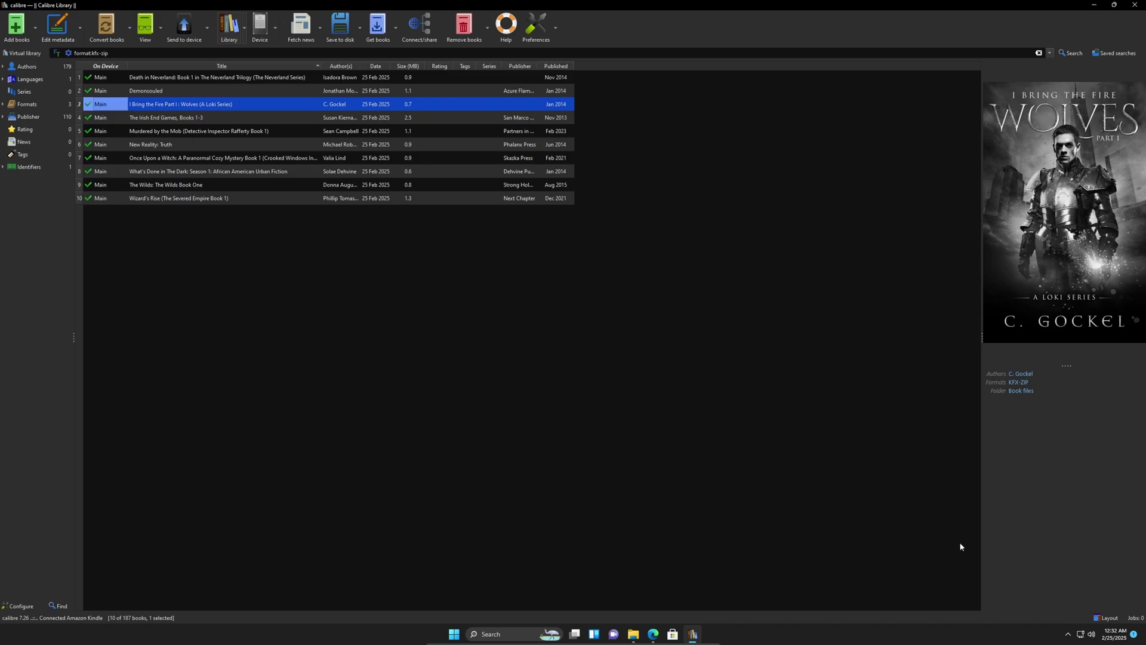
Open the Jobs list and inspect failed conversions such as Death in Neverland and Demonsouled.
click(1136, 618)
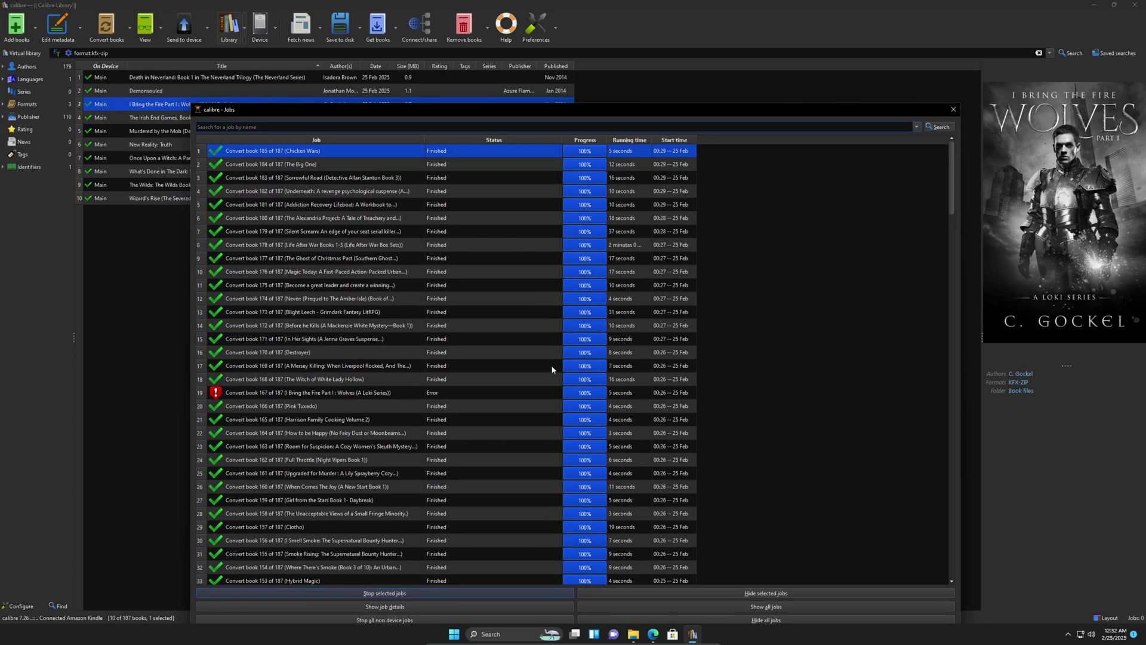
click(298, 389)
scroll(251, 318, down, 11)
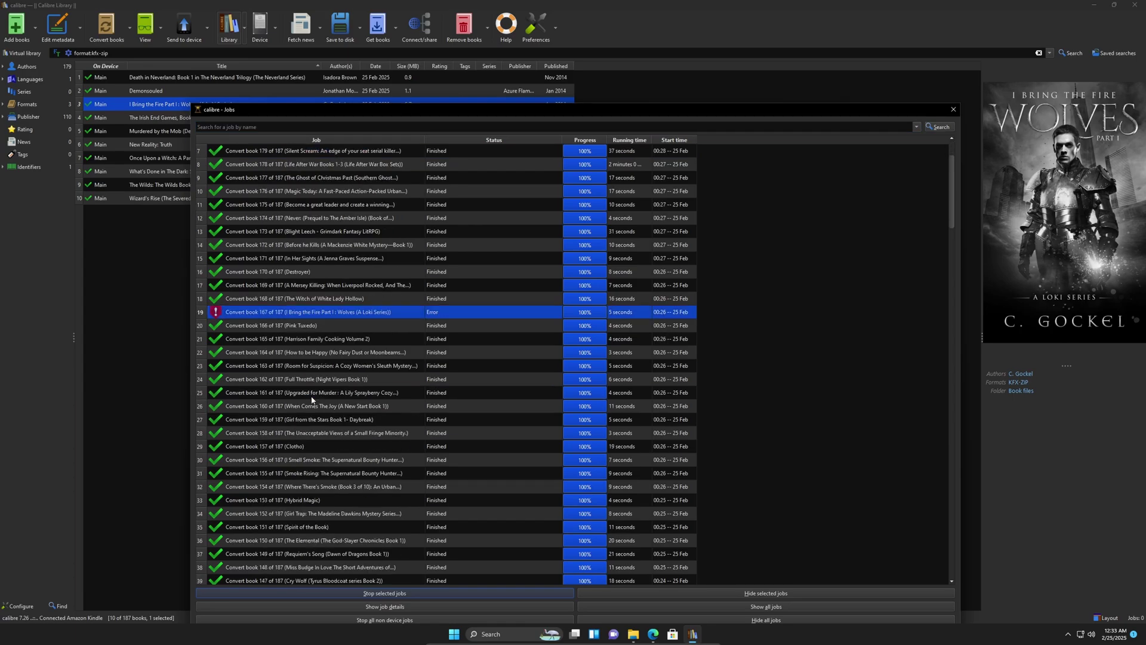
click(250, 317)
scroll(254, 305, down, 9)
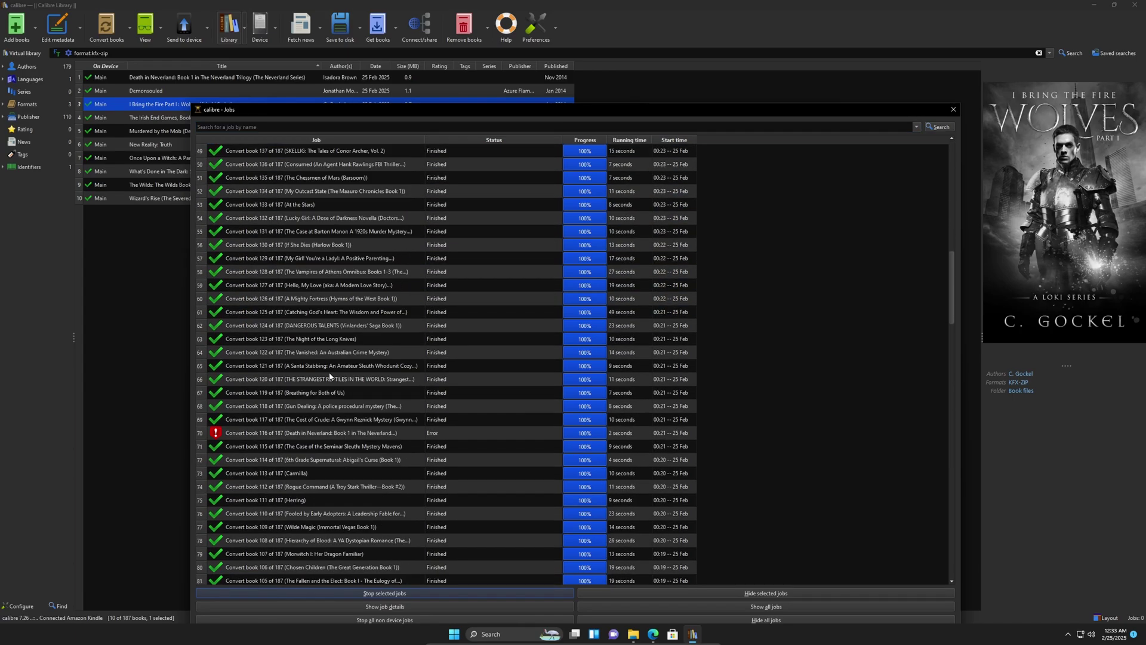
click(260, 275)
scroll(310, 385, down, 4)
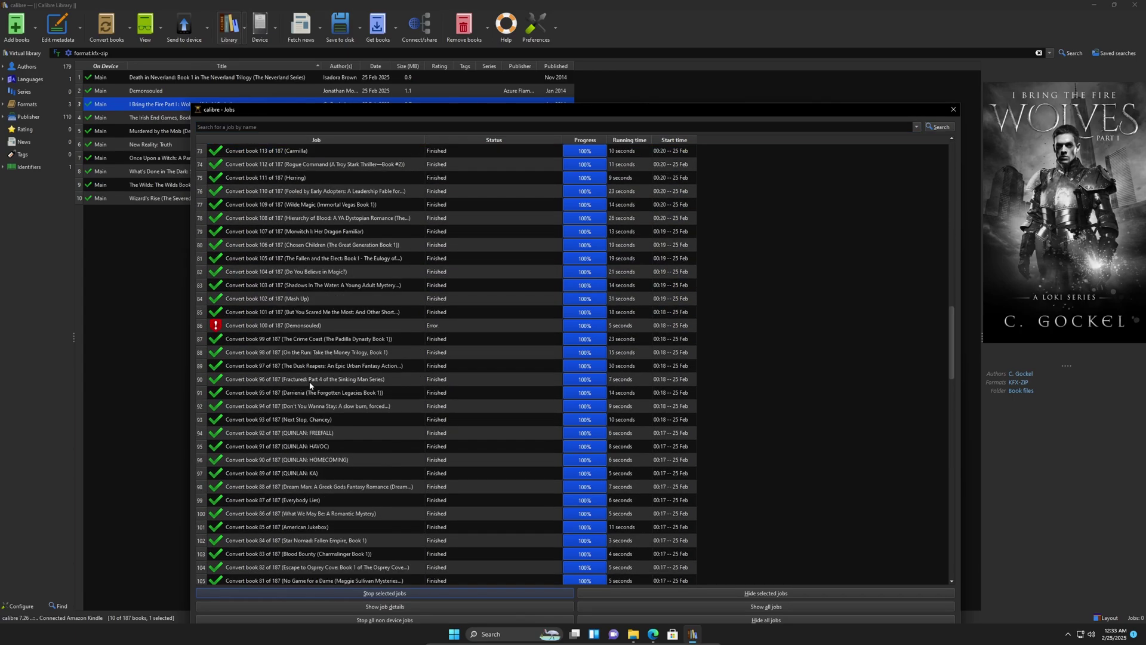
click(249, 328)
scroll(254, 330, down, 11)
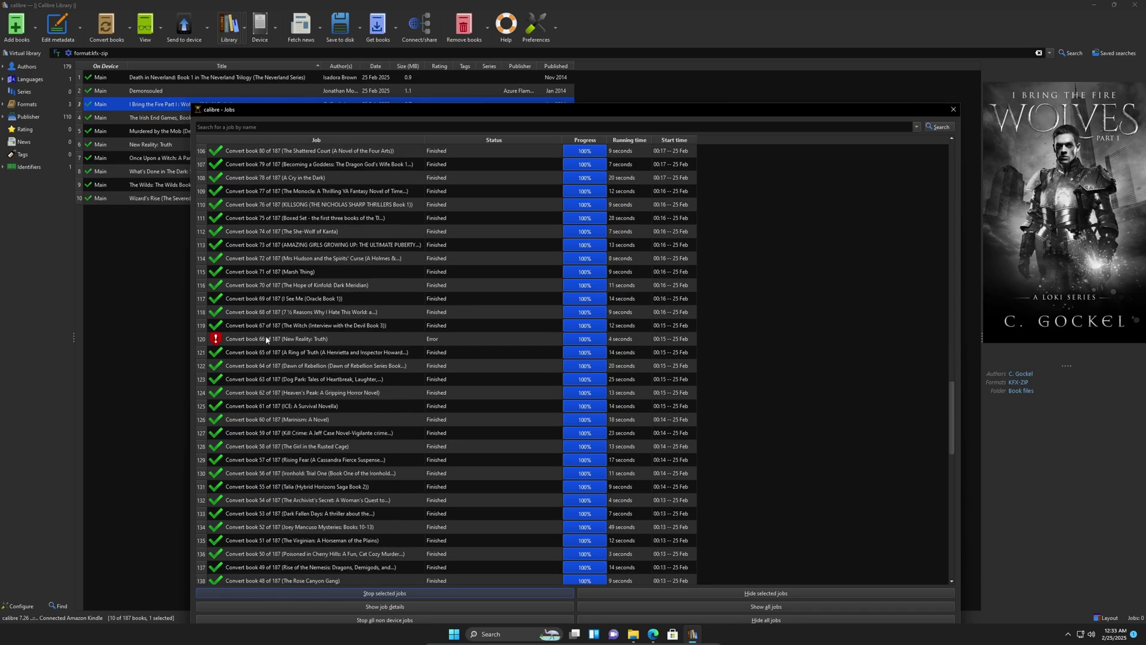
Inspect failures for New Reality: Truth, Wizard's Rise, Murdered by the Mob and Once Upon a Witch, then close.
click(266, 339)
scroll(266, 340, down, 9)
click(252, 260)
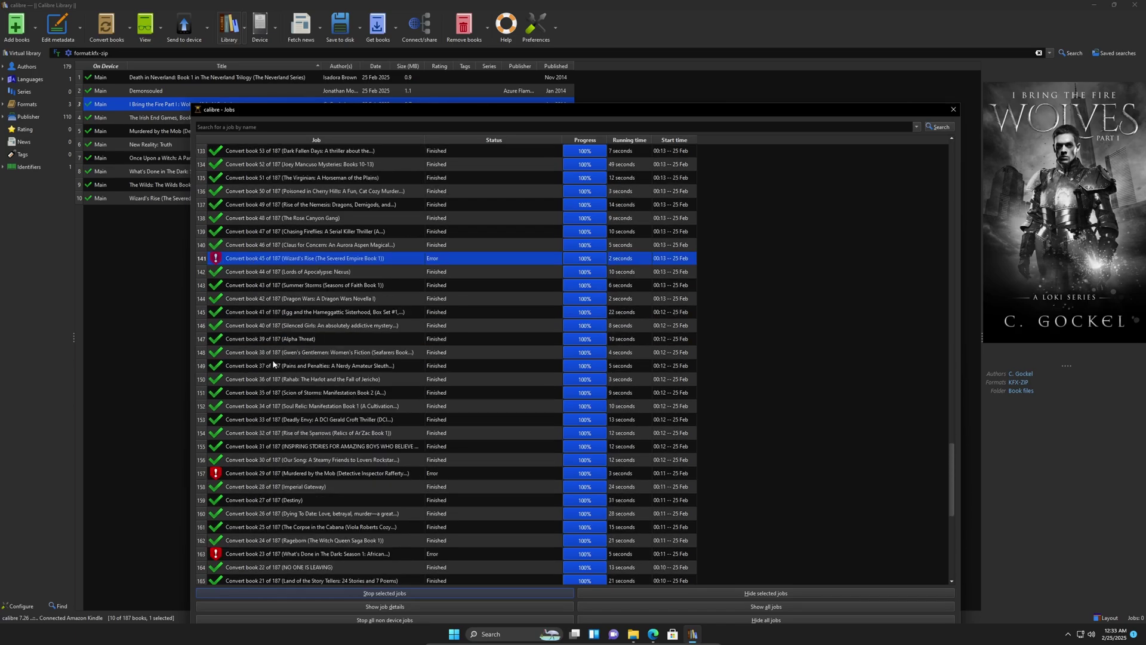
click(254, 474)
scroll(275, 418, down, 8)
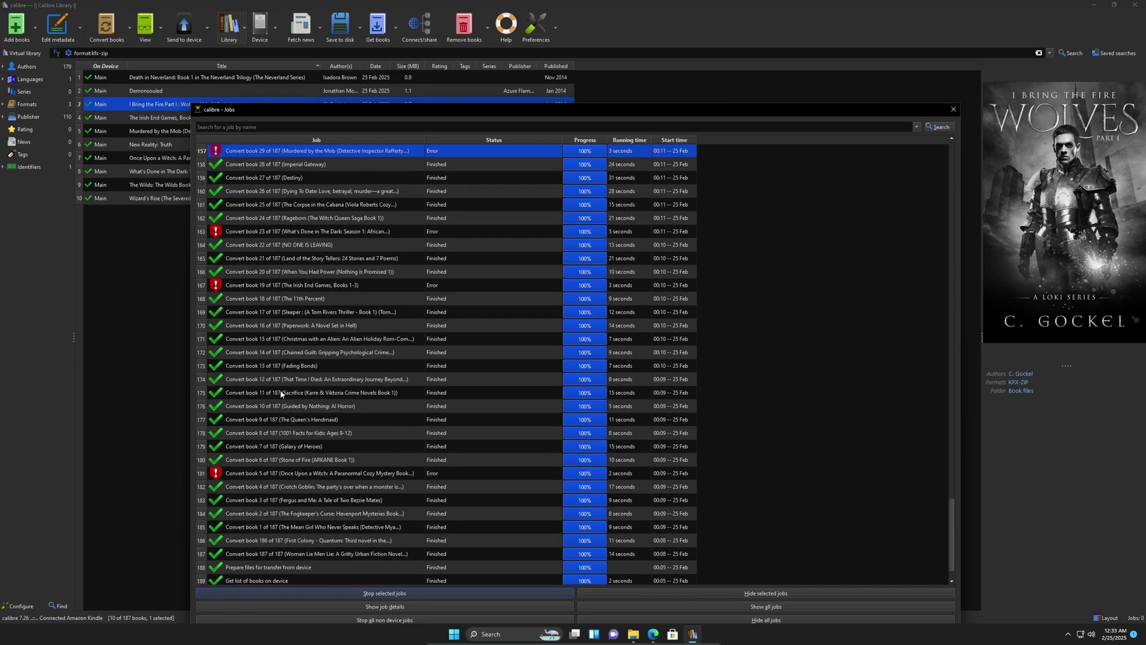
click(245, 232)
click(251, 286)
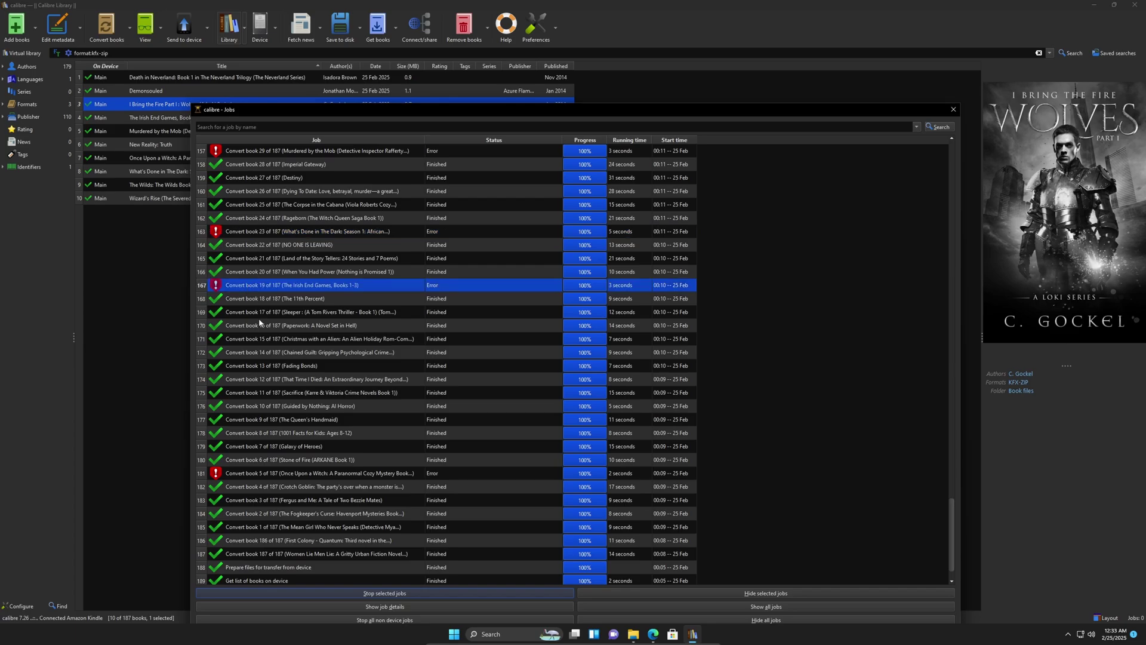
click(250, 473)
scroll(327, 414, down, 1)
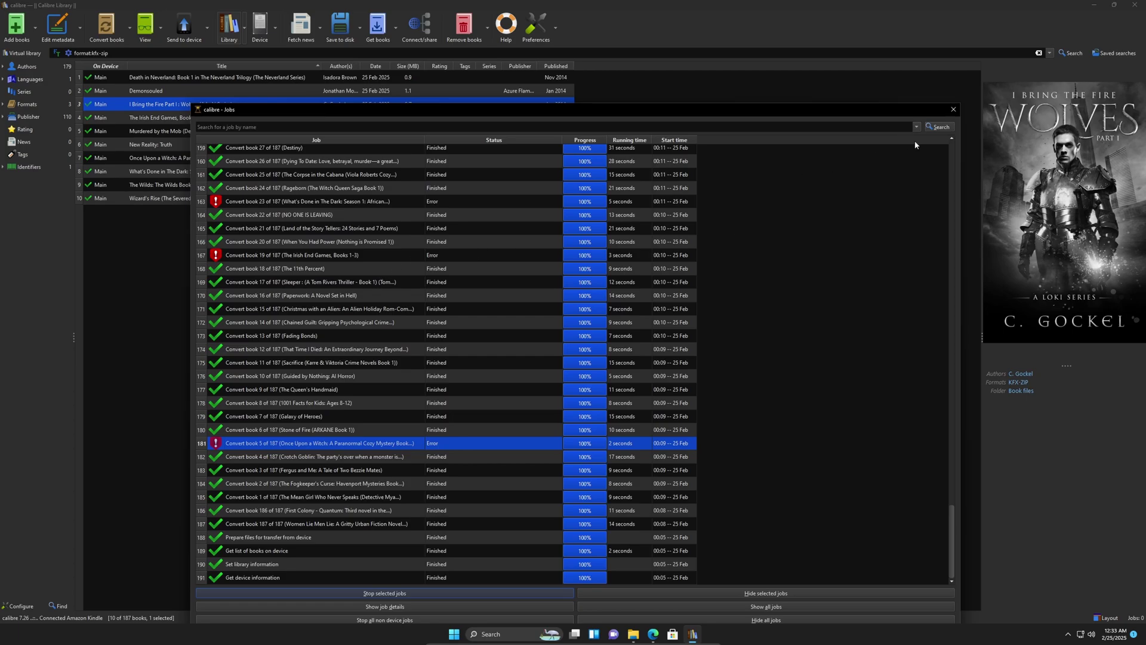
click(954, 109)
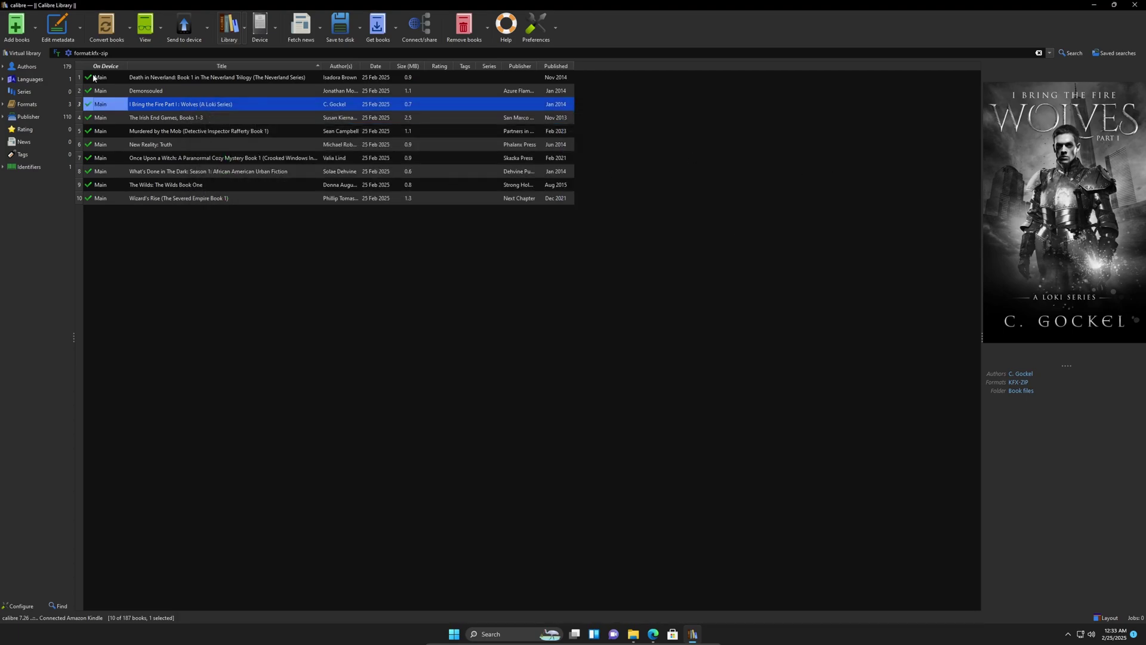
Select all 10 KFX-ZIP books, from Death in Neverland onward, and remove them from the library only.
drag(122, 54, 98, 53)
click(107, 53)
click(359, 238)
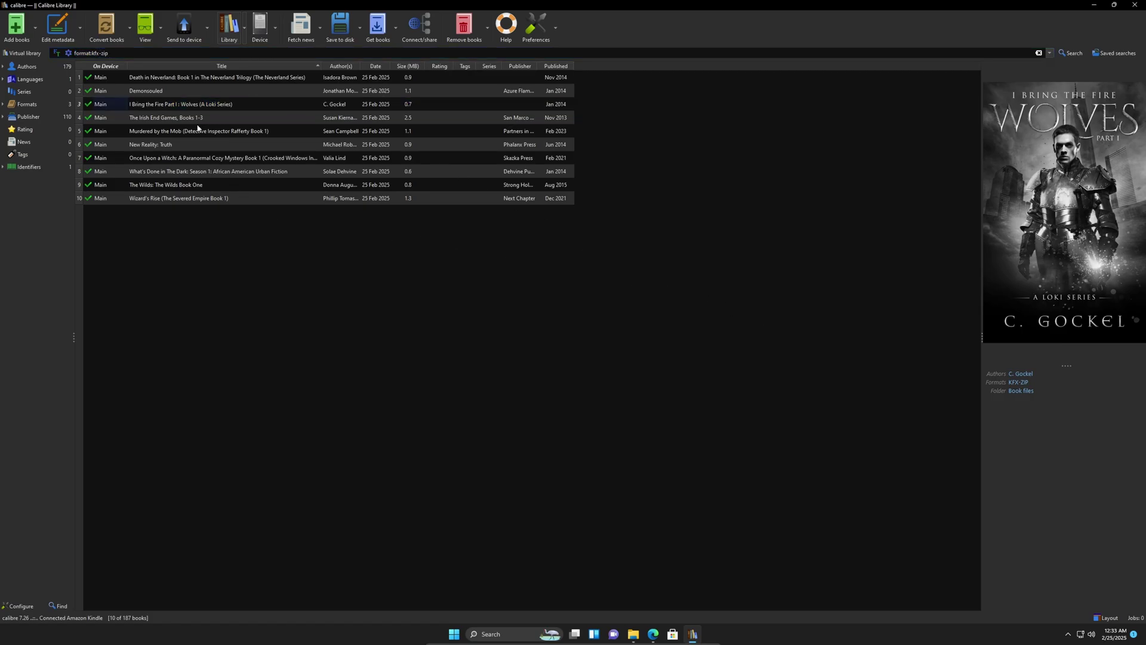
click(183, 82)
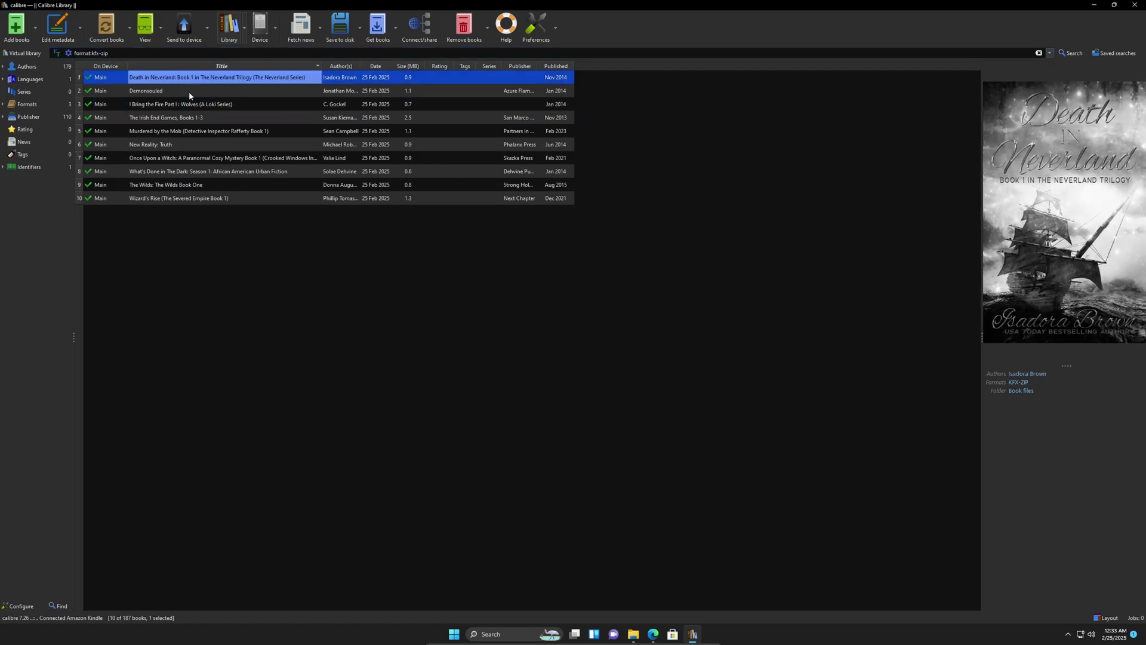
shift+click(198, 199)
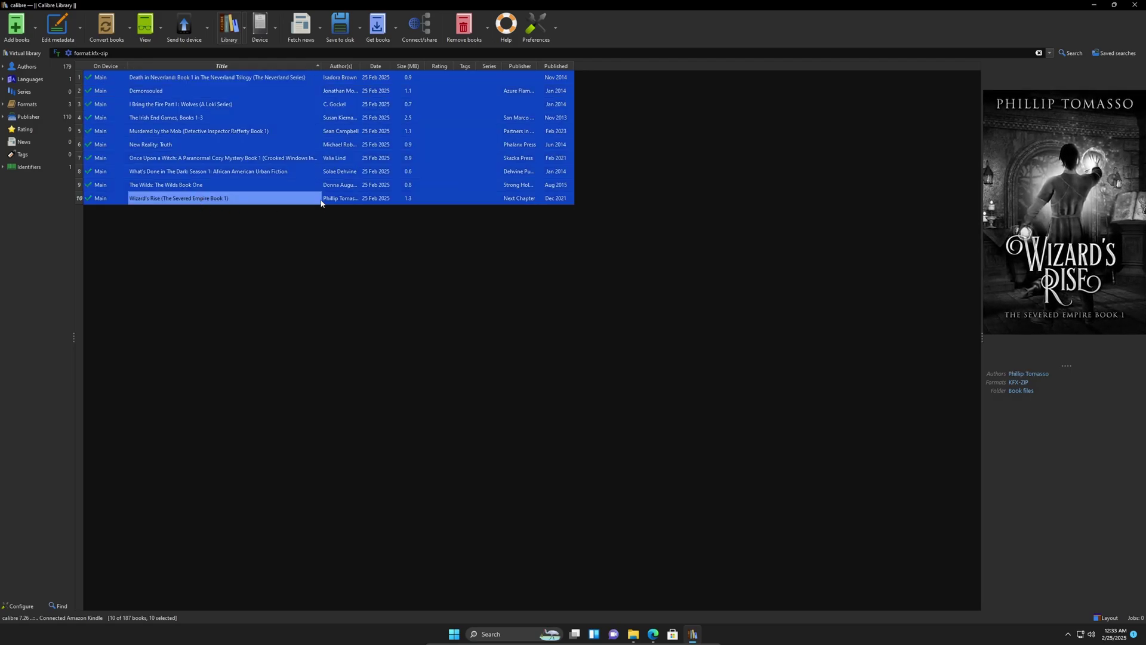
right_click(267, 200)
mouse_move(305, 311)
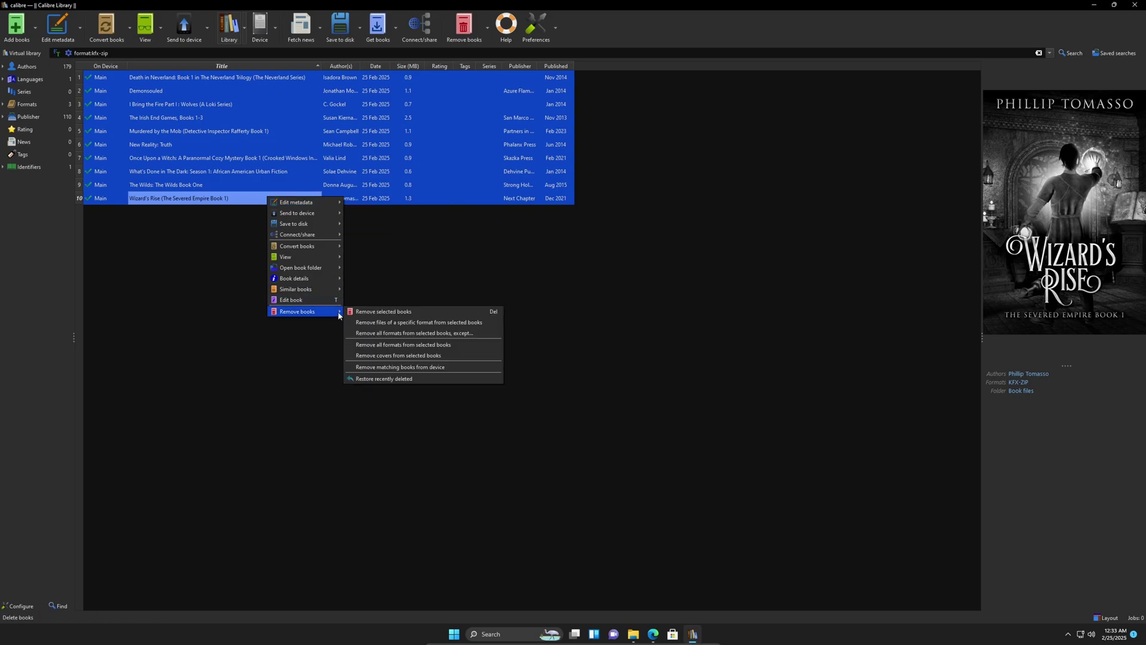
click(385, 313)
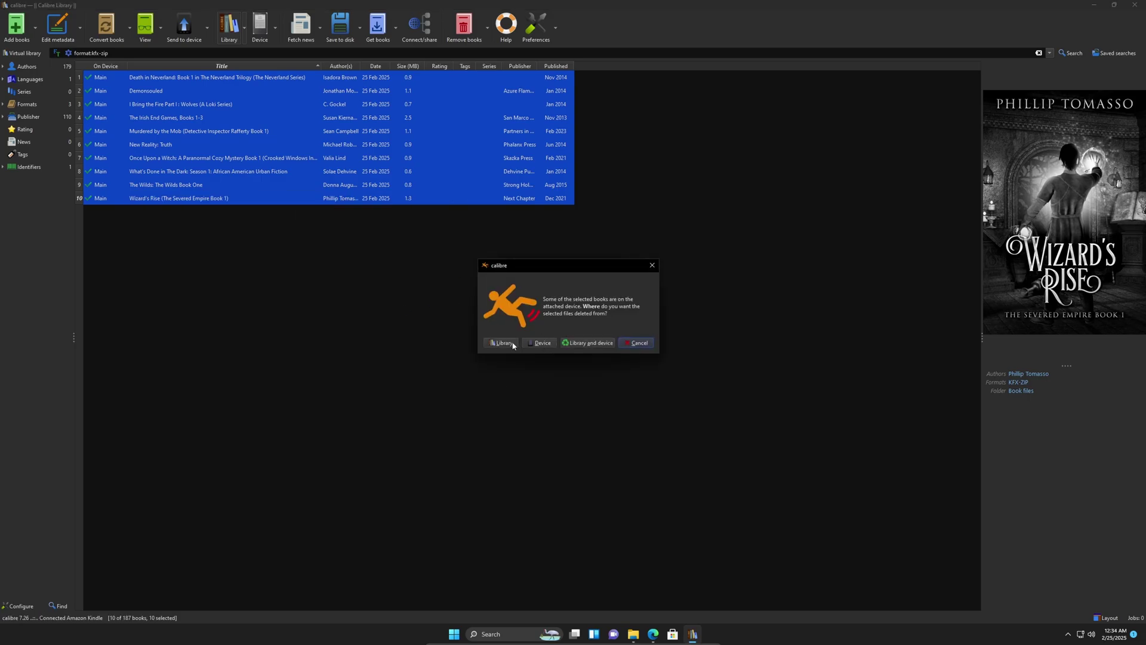
click(513, 345)
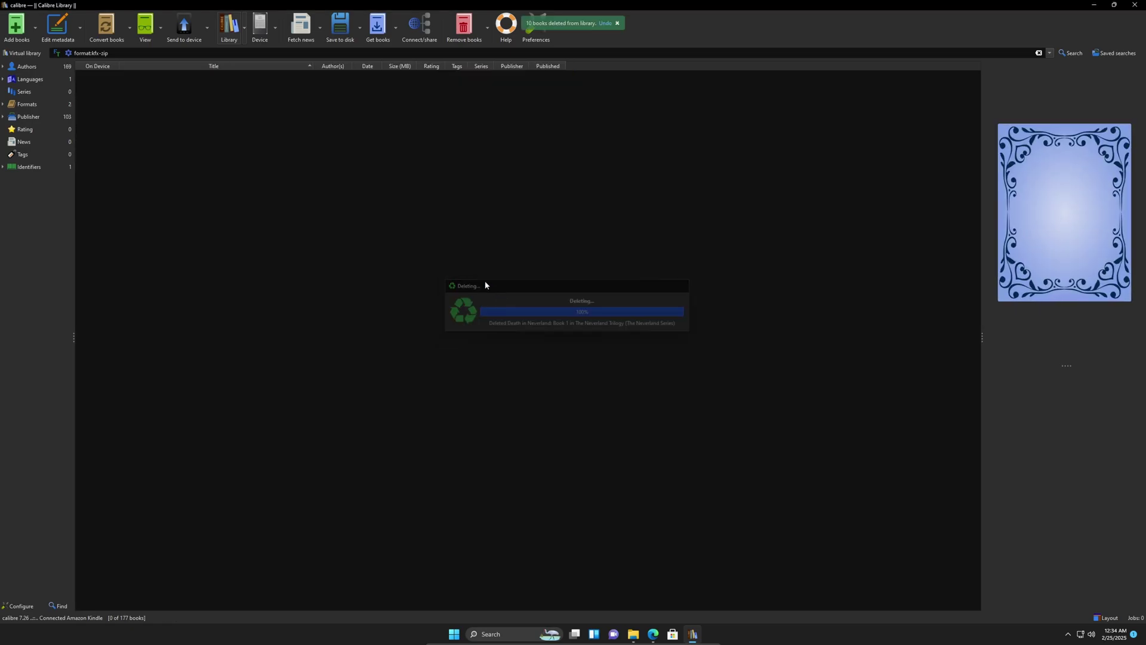
Clear the KFX-ZIP filter to show all 177 books and select 1001 Facts for Kids.
click(1040, 54)
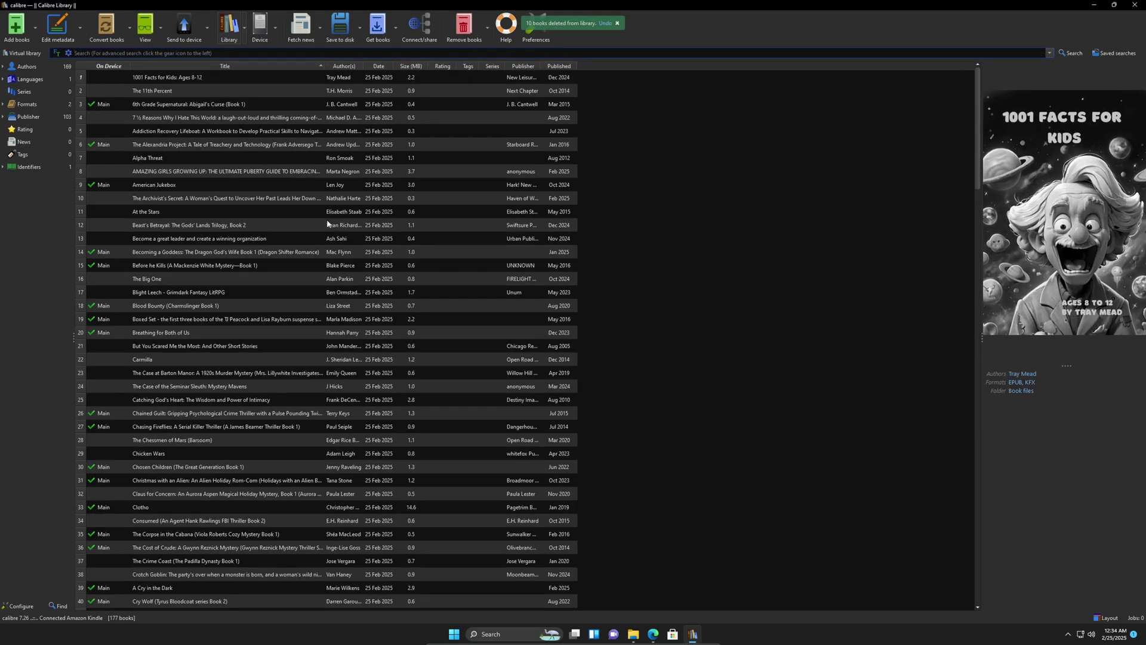
click(195, 78)
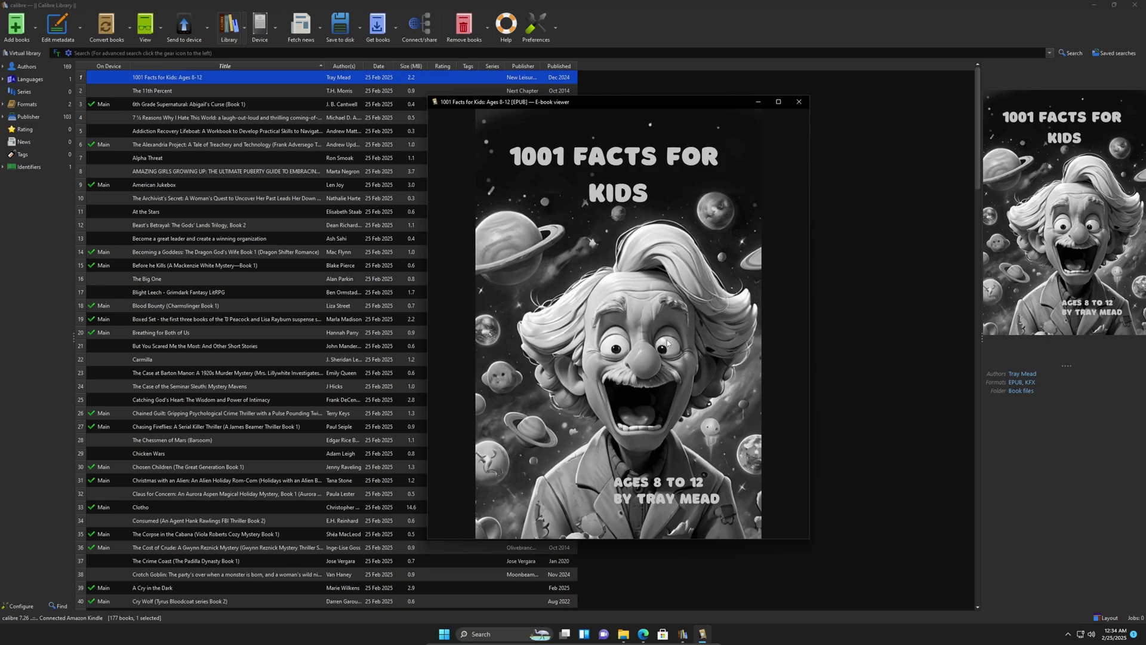
Page through the 1001 Facts for Kids EPUB to about 12%, then close the viewer.
scroll(667, 342, down, 10)
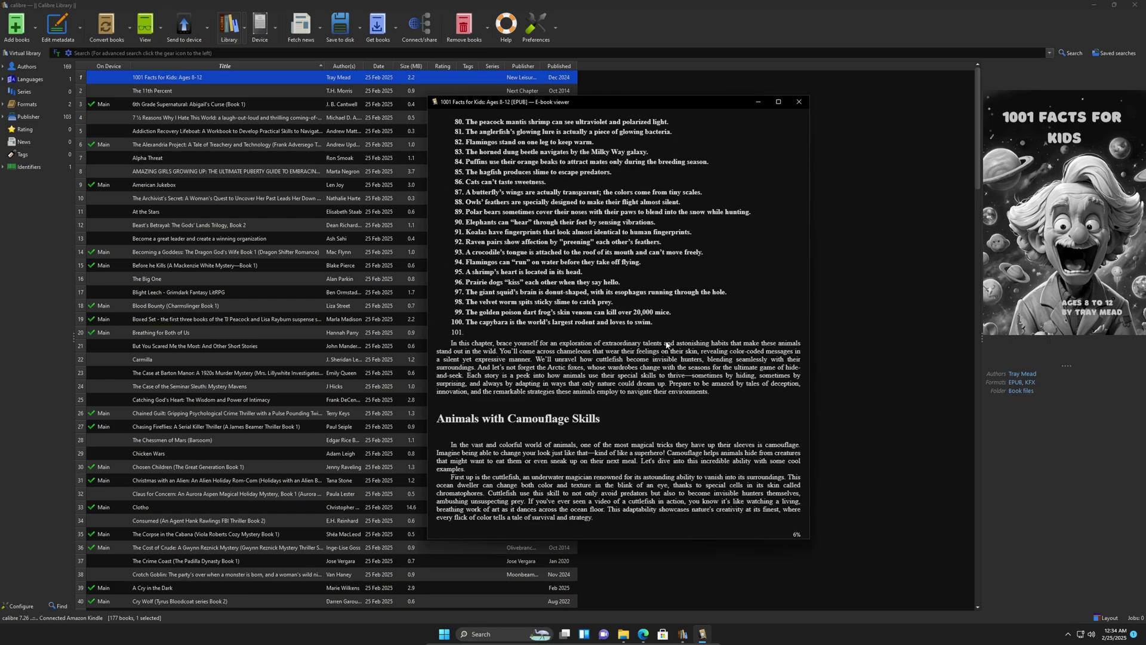
scroll(667, 345, up, 3)
scroll(667, 345, down, 3)
scroll(667, 343, down, 5)
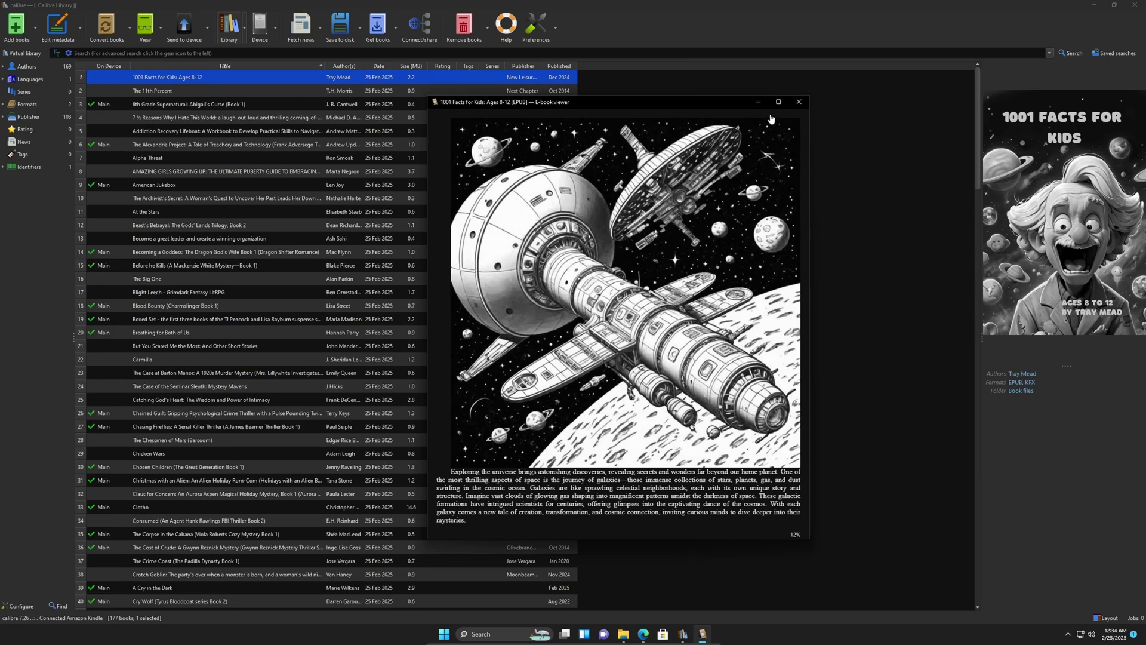
click(799, 102)
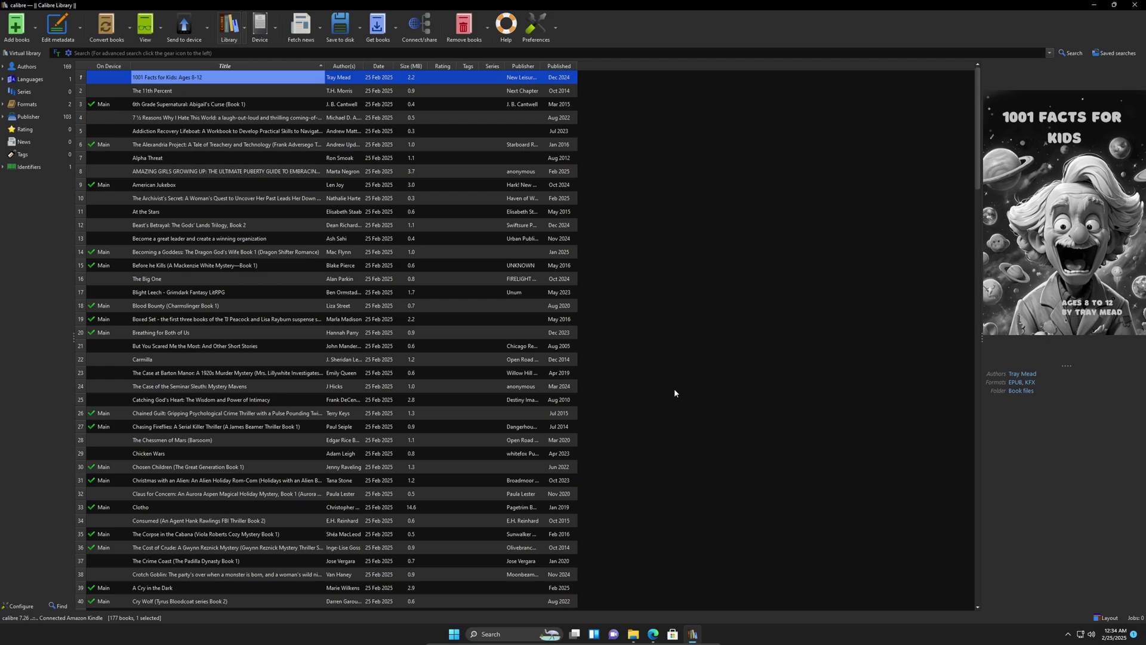
scroll(693, 353, down, 20)
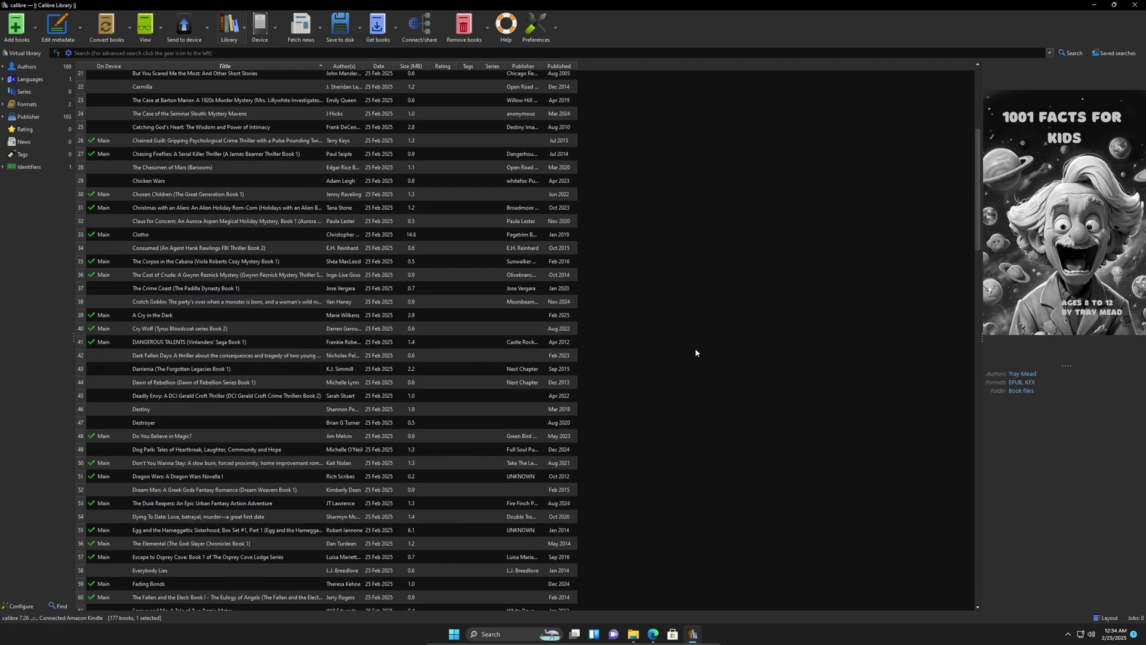
scroll(697, 354, down, 20)
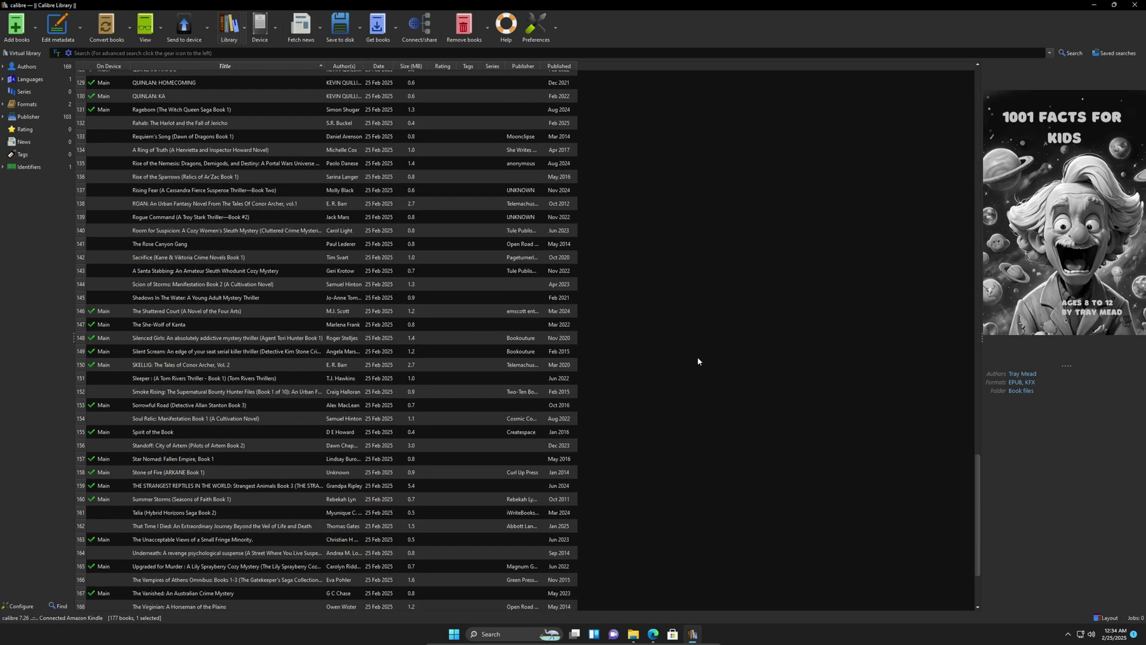
scroll(698, 361, up, 17)
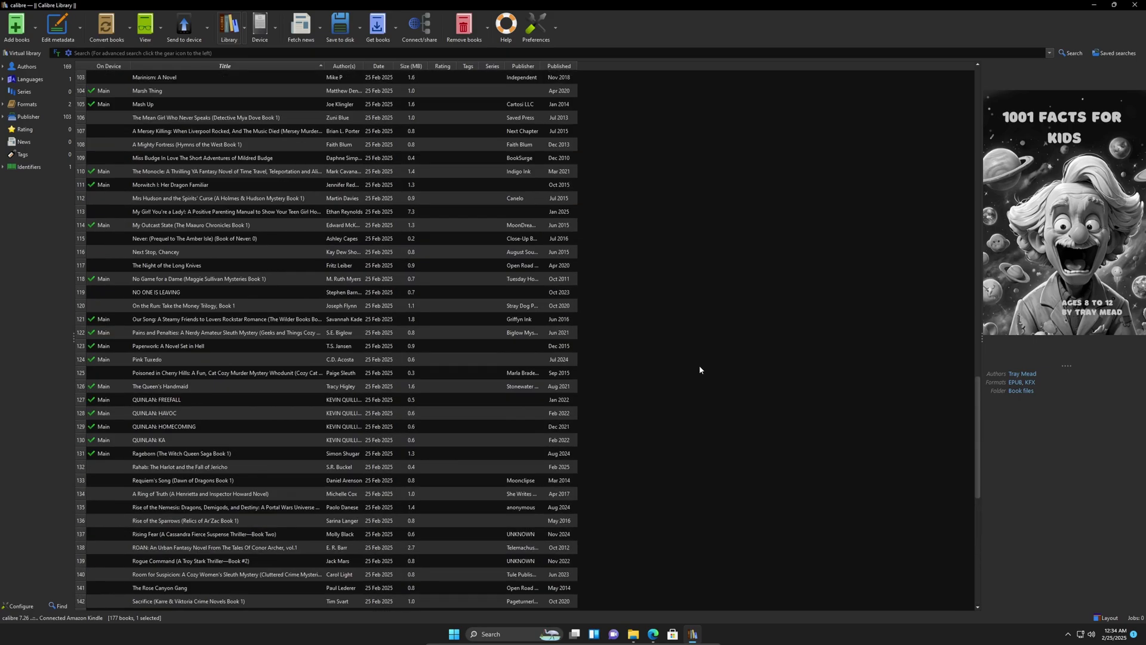